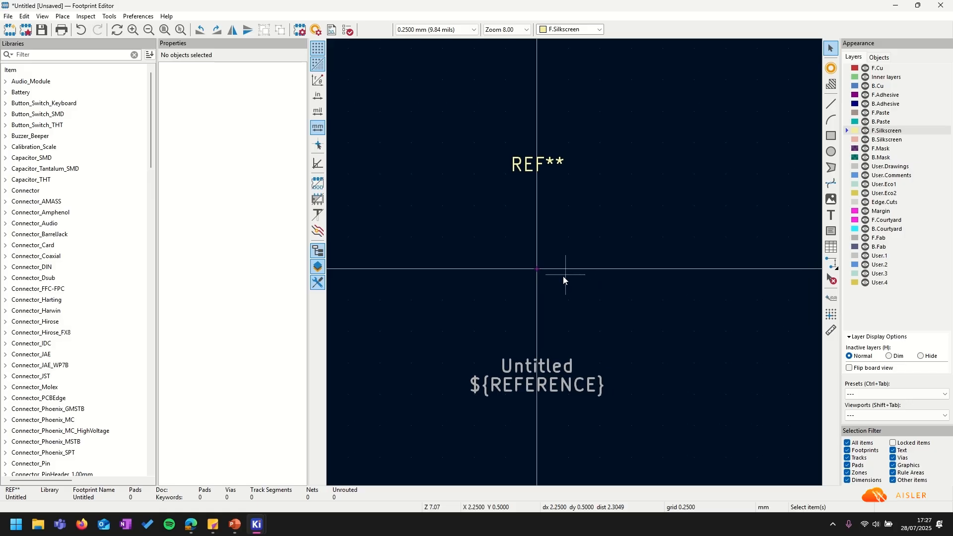
# Set the Value field to DFN-6-1EP_2.5x2.5mm_P0.65mm_EP0.8x1.3, copied from Sticky Notes.
pyautogui.scroll(1, 603, 282)
pyautogui.moveTo(538, 259); pyautogui.dragTo(494, 258, button='middle')
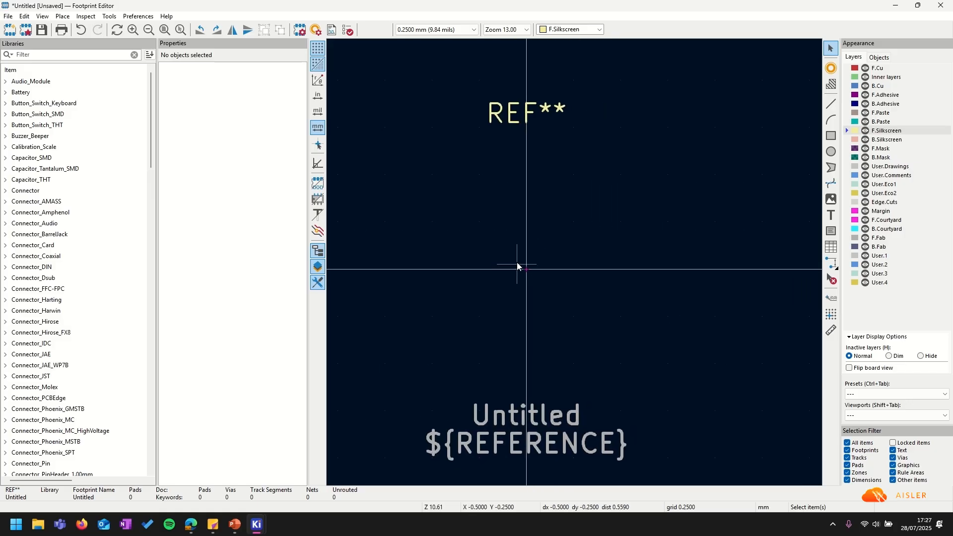
pyautogui.click(300, 33)
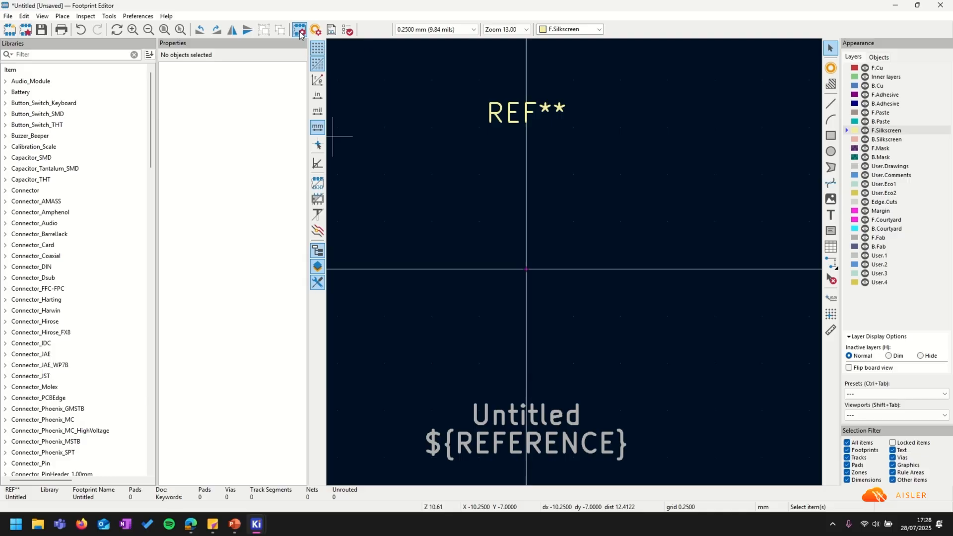
pyautogui.click(343, 99)
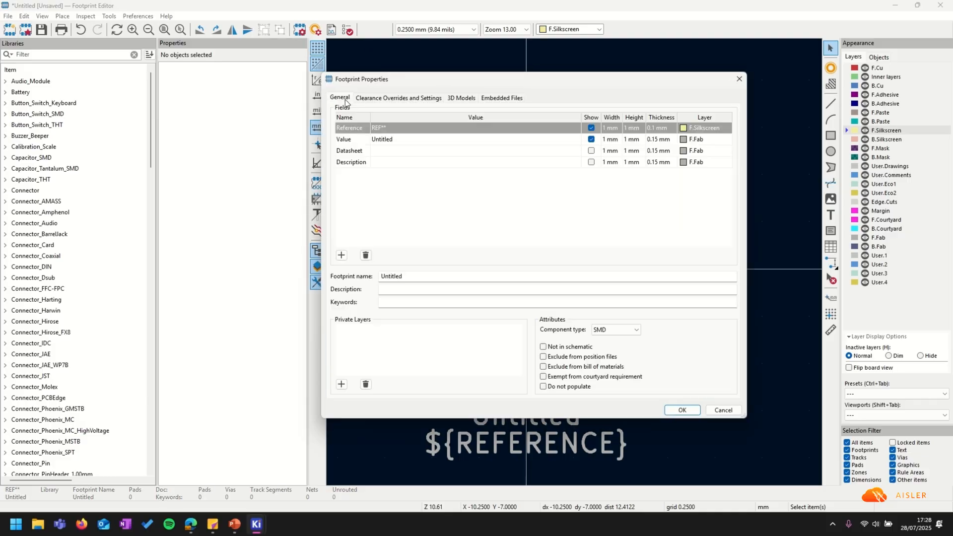
pyautogui.click(424, 141)
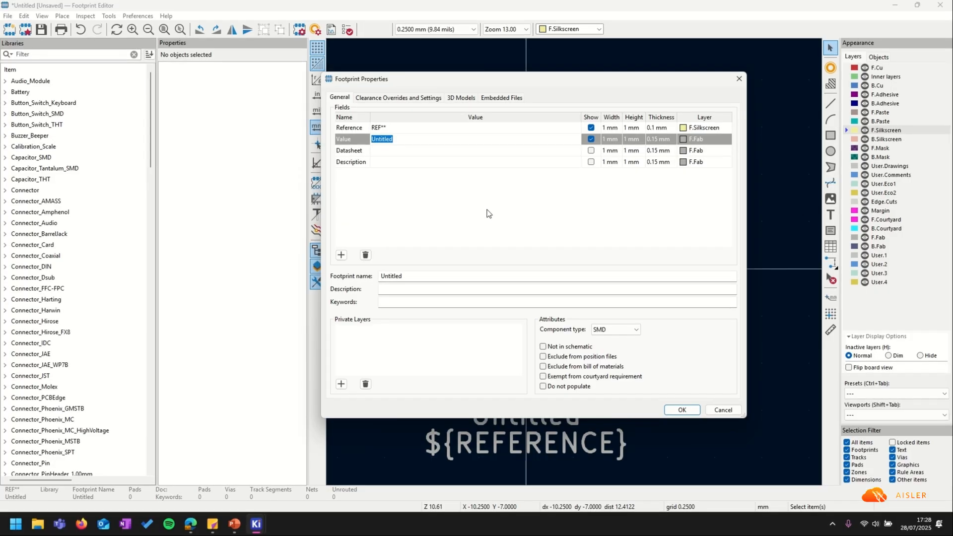
pyautogui.press('BackSpace')
pyautogui.click(212, 524)
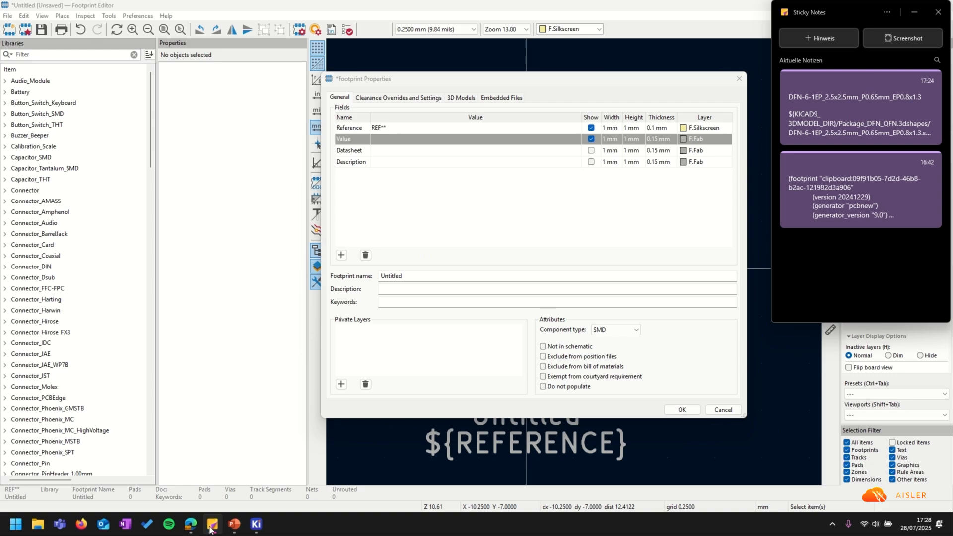
pyautogui.doubleClick(842, 95)
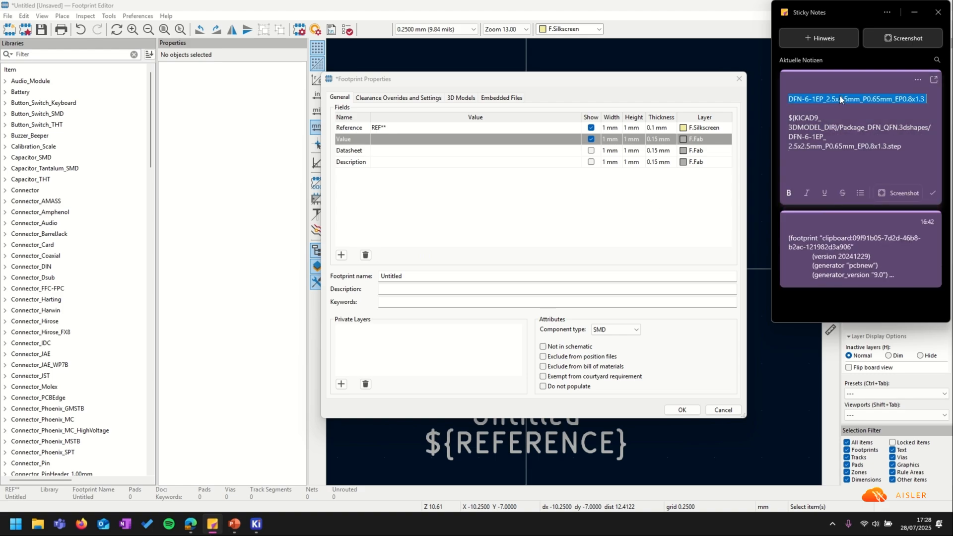
pyautogui.rightClick(840, 95)
pyautogui.click(859, 112)
pyautogui.click(417, 144)
pyautogui.hotkey('ctrl', 'v')
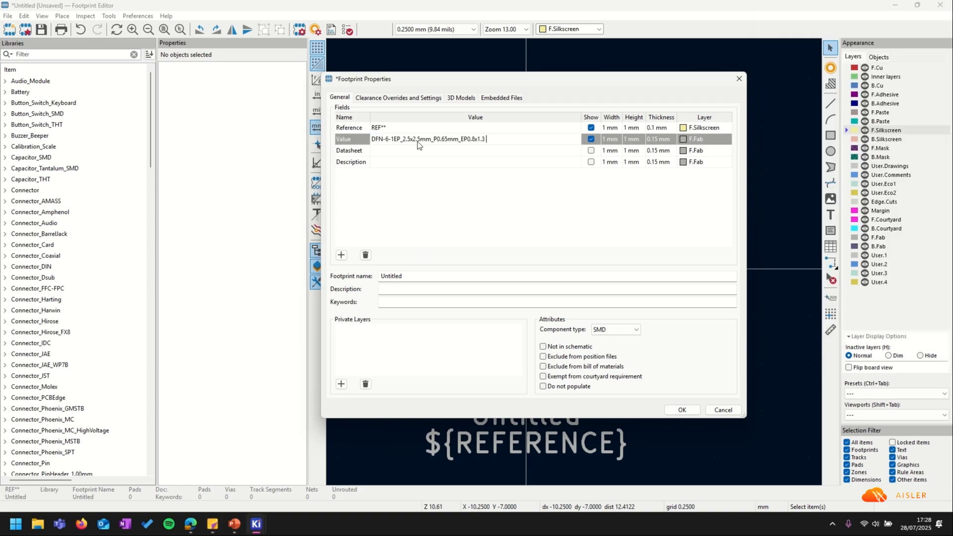
# Paste the same name as the footprint name and type DFN-6 in Description.
pyautogui.doubleClick(424, 276)
pyautogui.press('BackSpace')
pyautogui.hotkey('ctrl', 'v')
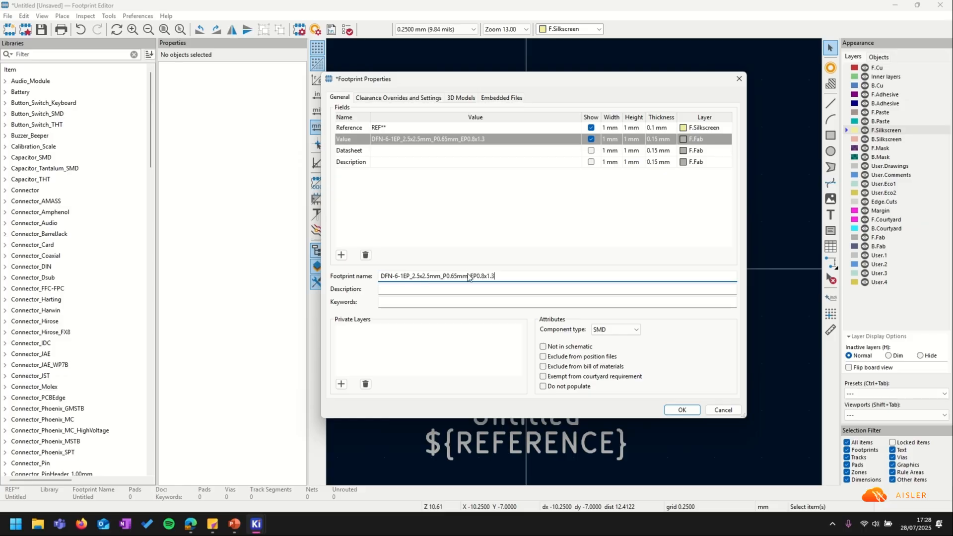
pyautogui.click(433, 288)
pyautogui.write('DFN')
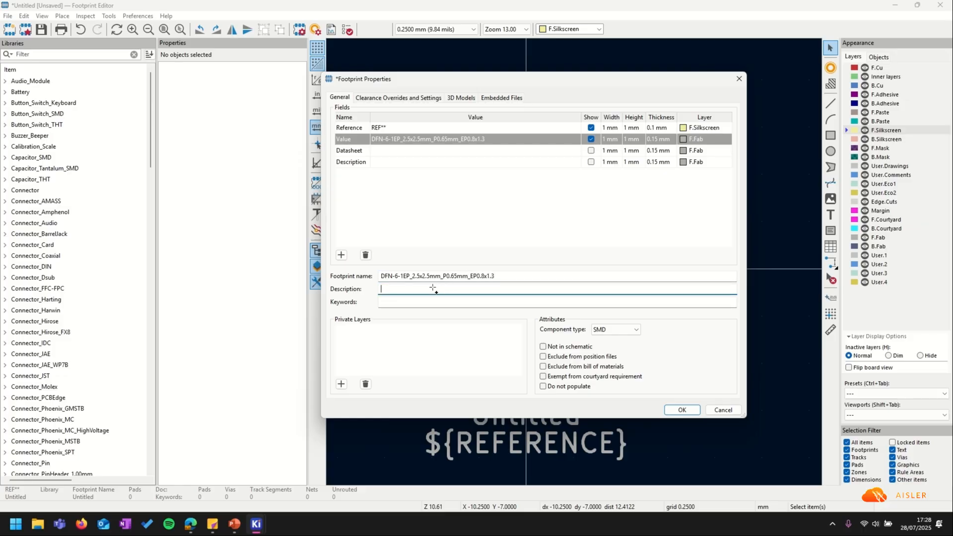
pyautogui.write('-6')
# Paste the we-online 171010550.pdf datasheet URL from Edge into the description after DFN-6.
pyautogui.click(191, 523)
pyautogui.click(250, 26)
pyautogui.rightClick(250, 27)
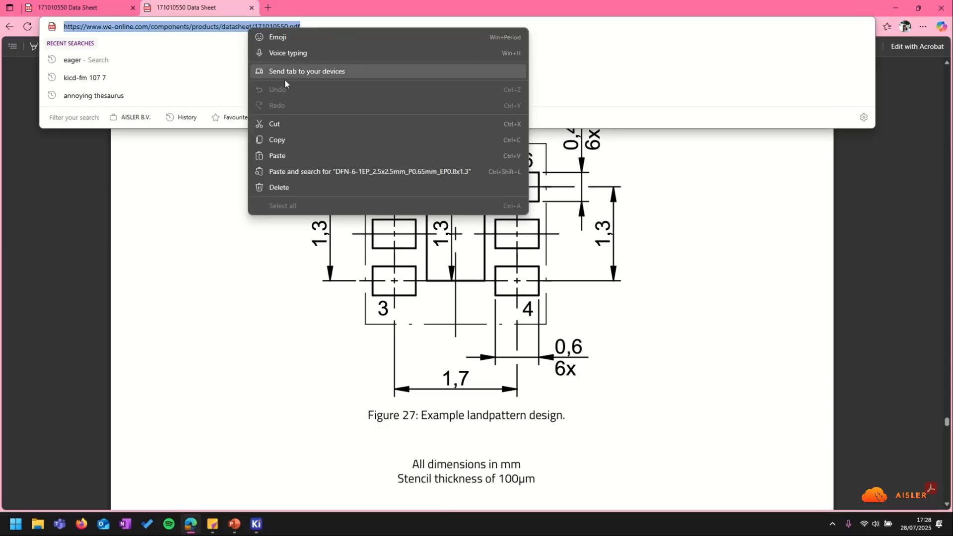
pyautogui.click(296, 139)
pyautogui.click(257, 359)
pyautogui.moveTo(256, 524)
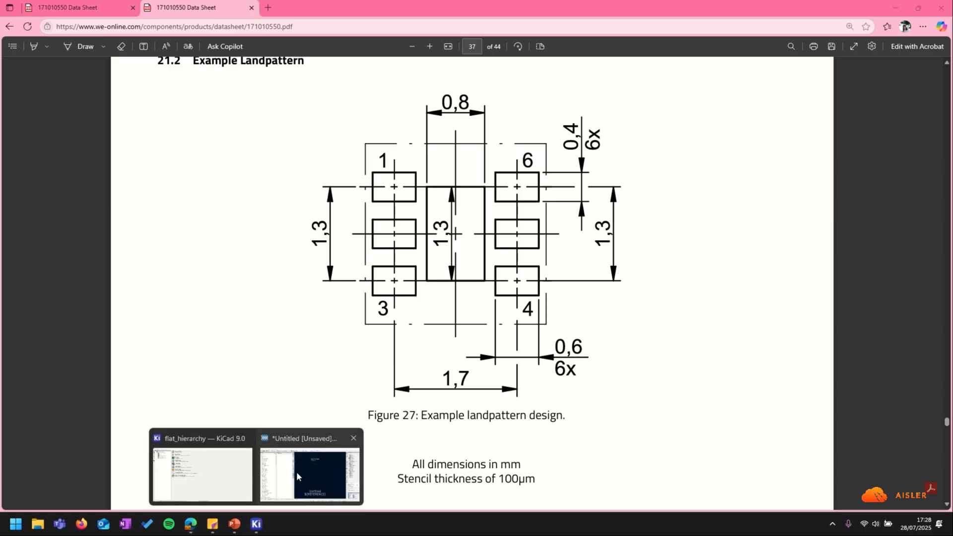
pyautogui.click(297, 477)
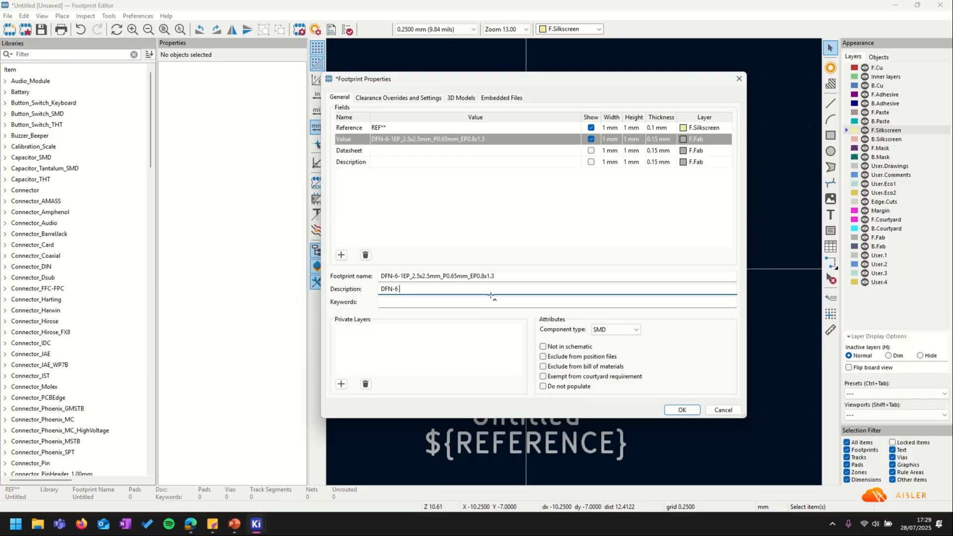
pyautogui.hotkey('ctrl', 'v')
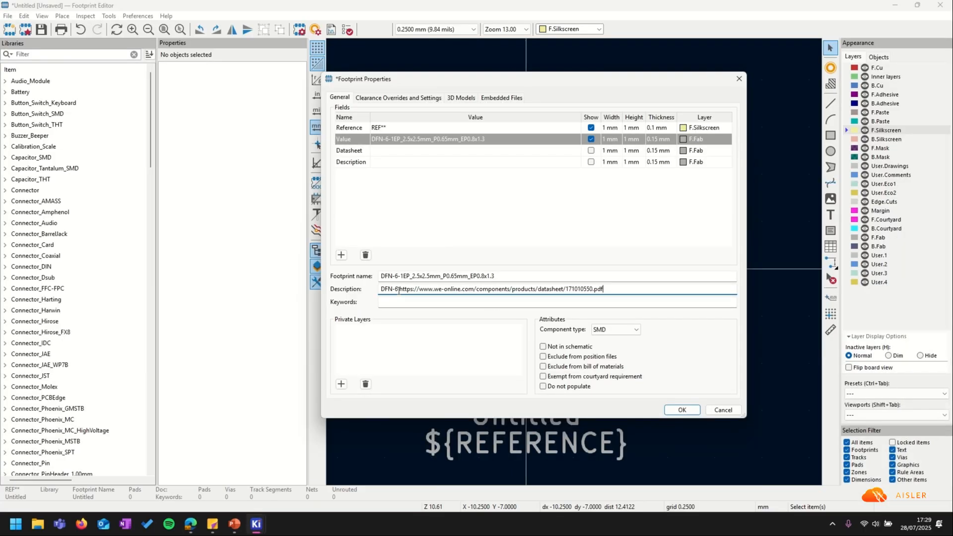
pyautogui.click(399, 289)
pyautogui.click(465, 99)
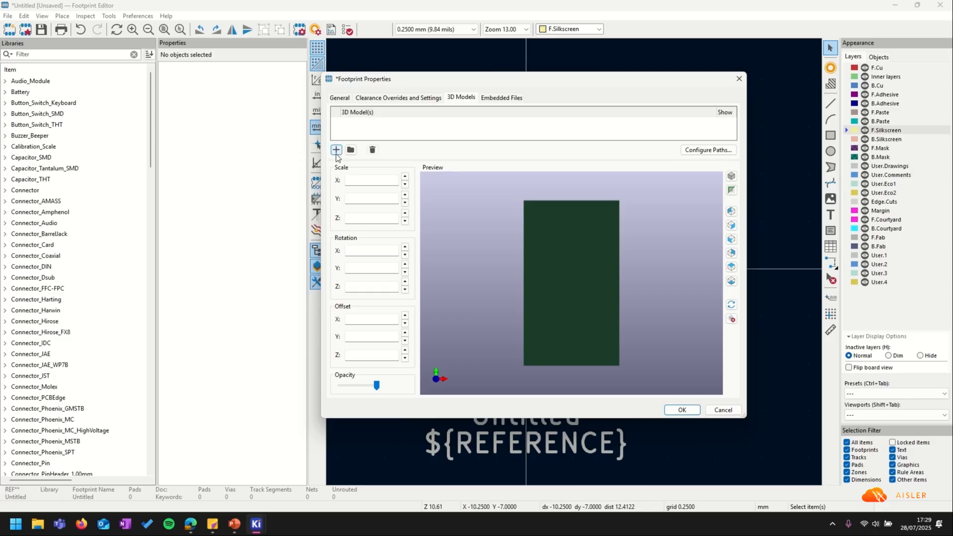
# Add a 3D model row with the DFN-6-1EP_2.5x2.5mm_P0.65mm_EP0.8x1.3.step path and confirm the properties.
pyautogui.click(336, 151)
pyautogui.click(212, 523)
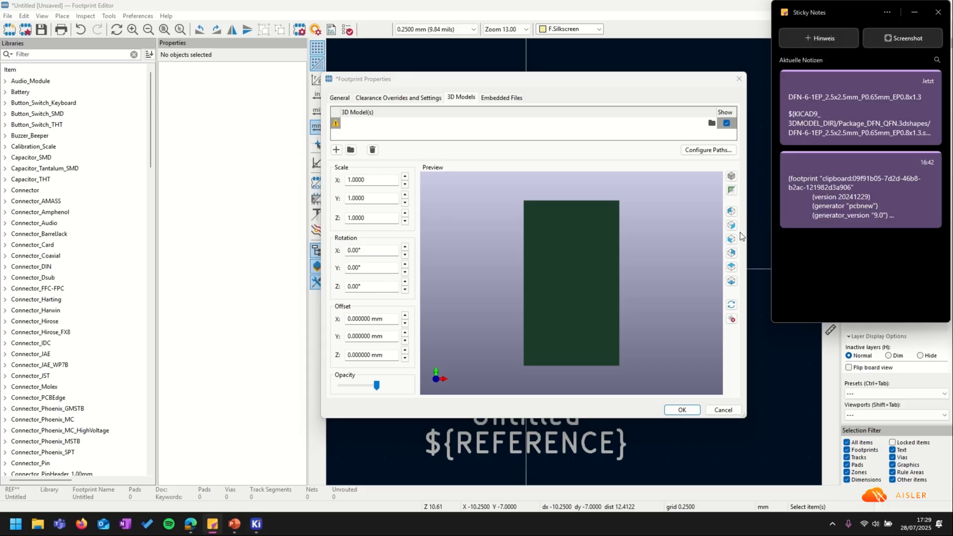
pyautogui.click(794, 113)
pyautogui.tripleClick(792, 125)
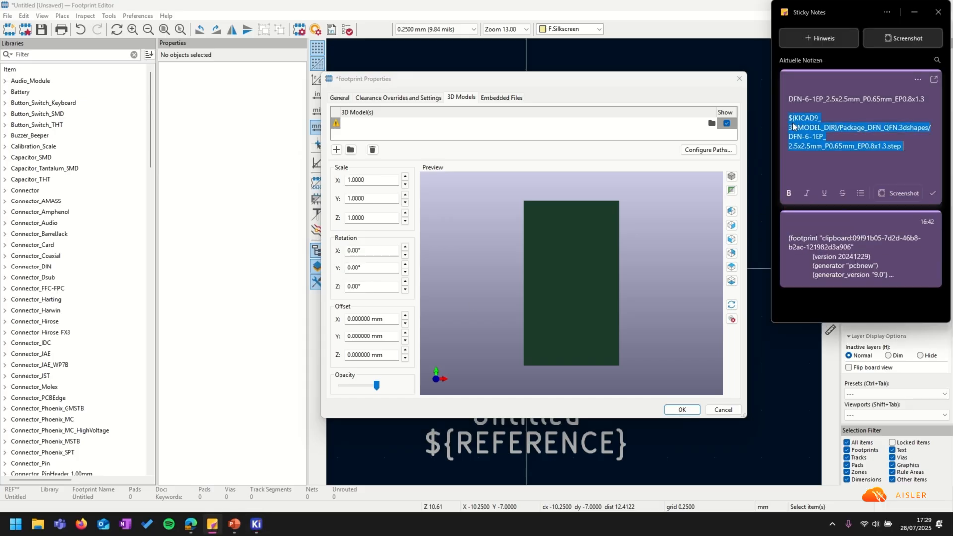
pyautogui.rightClick(793, 125)
pyautogui.click(834, 141)
pyautogui.click(387, 124)
pyautogui.rightClick(382, 125)
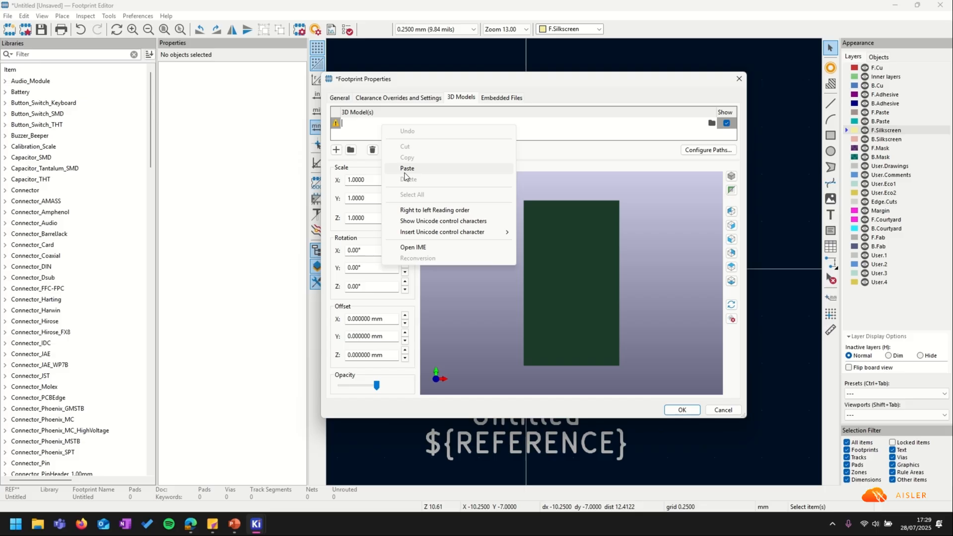
pyautogui.click(405, 169)
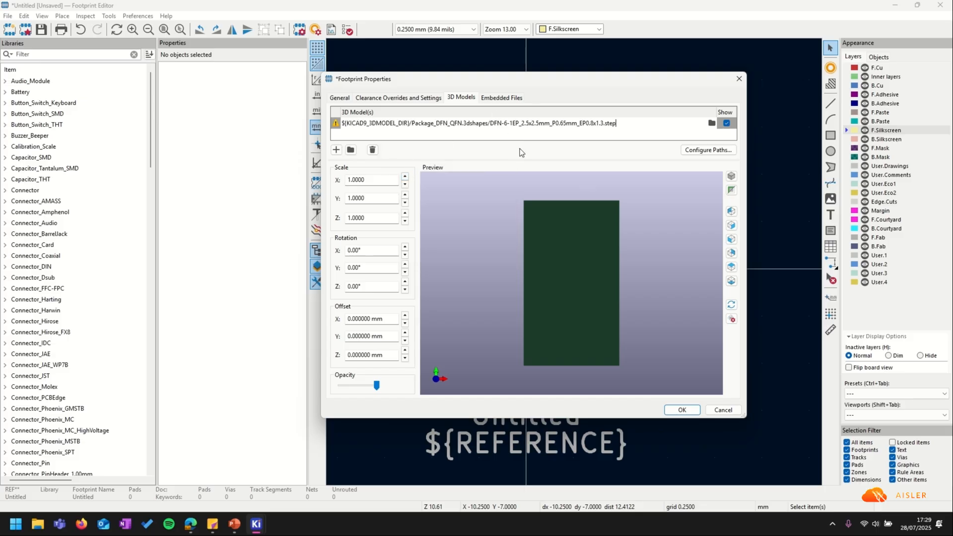
pyautogui.click(681, 410)
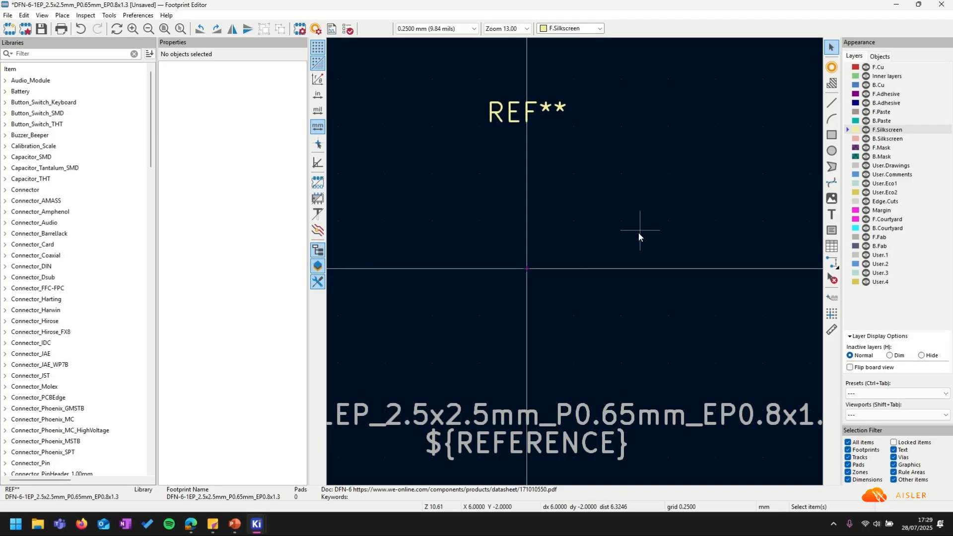
# Set default pads to 0.6 × 0.4 mm SMD rounded rectangles, checking against the datasheet.
pyautogui.click(316, 29)
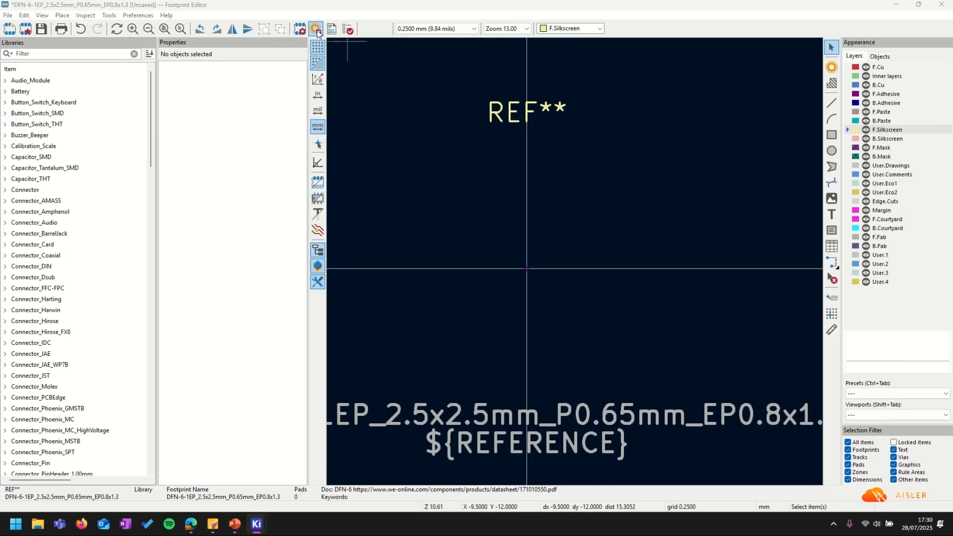
pyautogui.moveTo(366, 106); pyautogui.dragTo(437, 106)
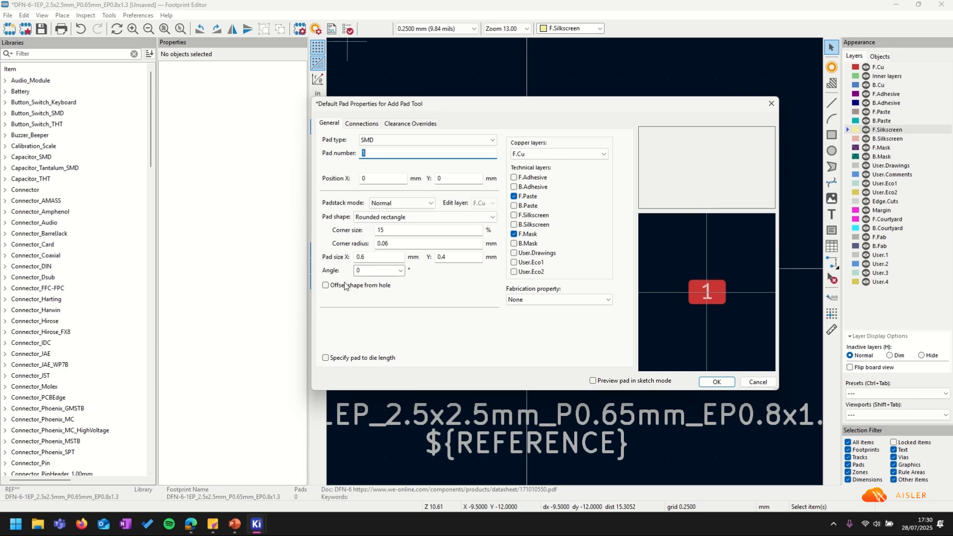
pyautogui.click(191, 525)
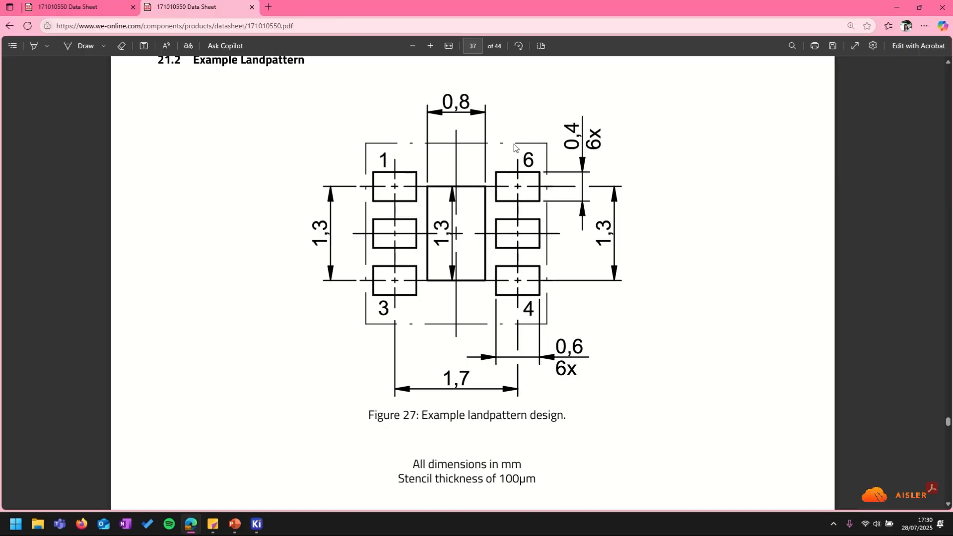
pyautogui.click(897, 7)
# Place pad 1, a 0.6 × 0.4 mm rounded-rectangle SMD pad, at the origin.
pyautogui.click(717, 381)
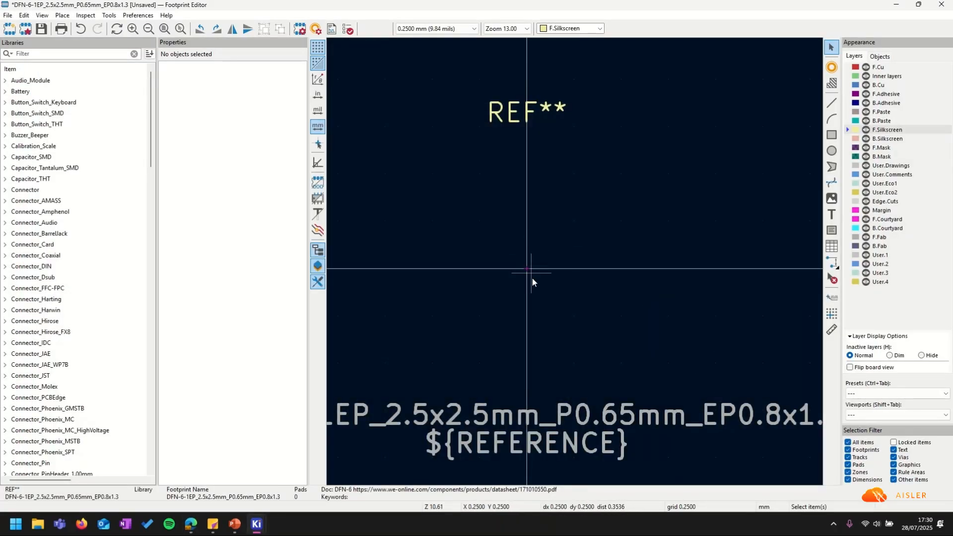
pyautogui.scroll(5, 532, 277)
pyautogui.click(832, 69)
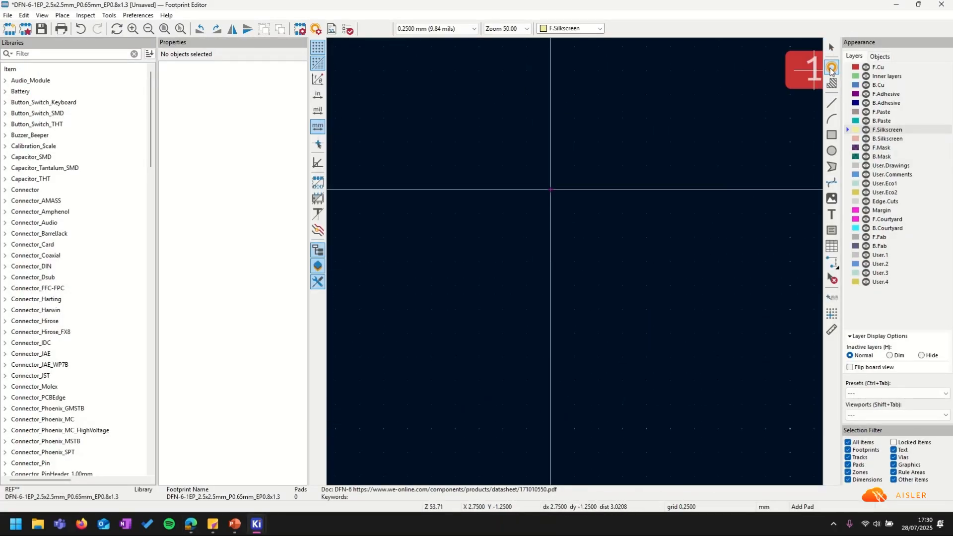
pyautogui.click(540, 193)
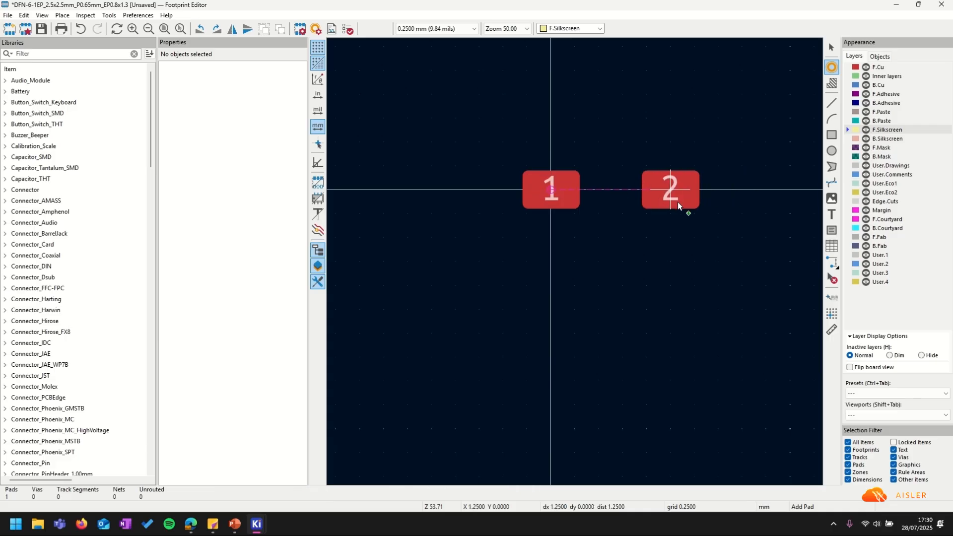
pyautogui.press('Escape')
pyautogui.click(565, 195)
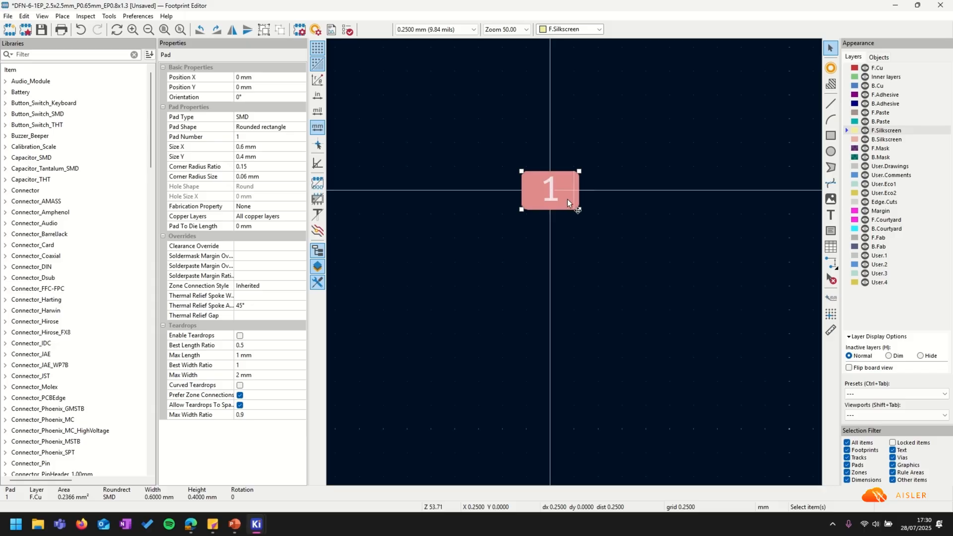
pyautogui.scroll(-2, 570, 197)
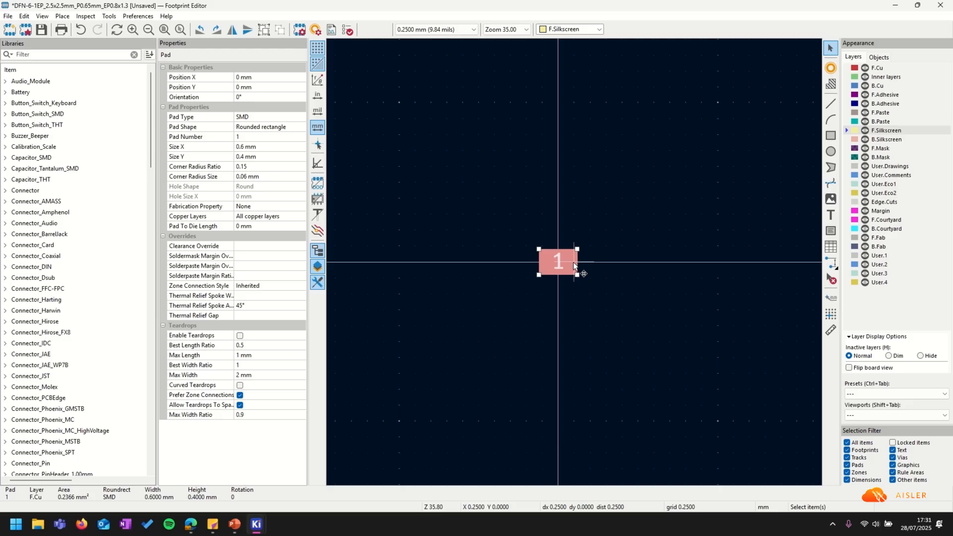
# Set pad 1's position to X -1.7/2 and Y -1.3/2 (−0.85, −0.65 mm).
pyautogui.doubleClick(572, 262)
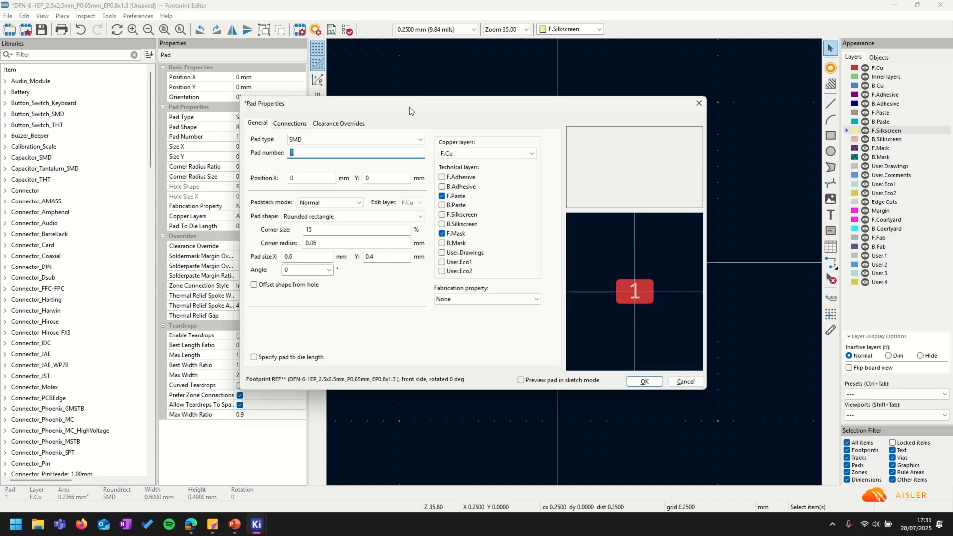
pyautogui.moveTo(409, 106); pyautogui.dragTo(538, 114)
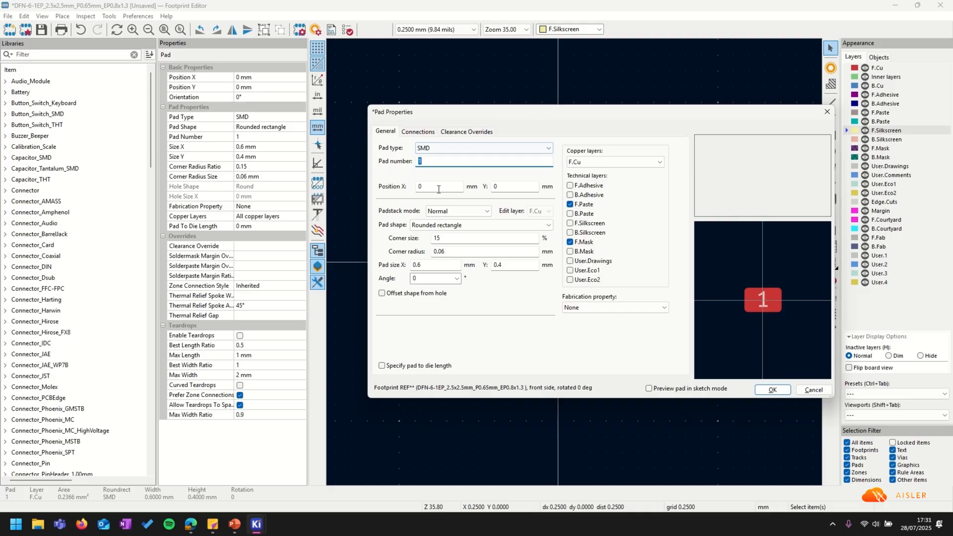
pyautogui.click(439, 189)
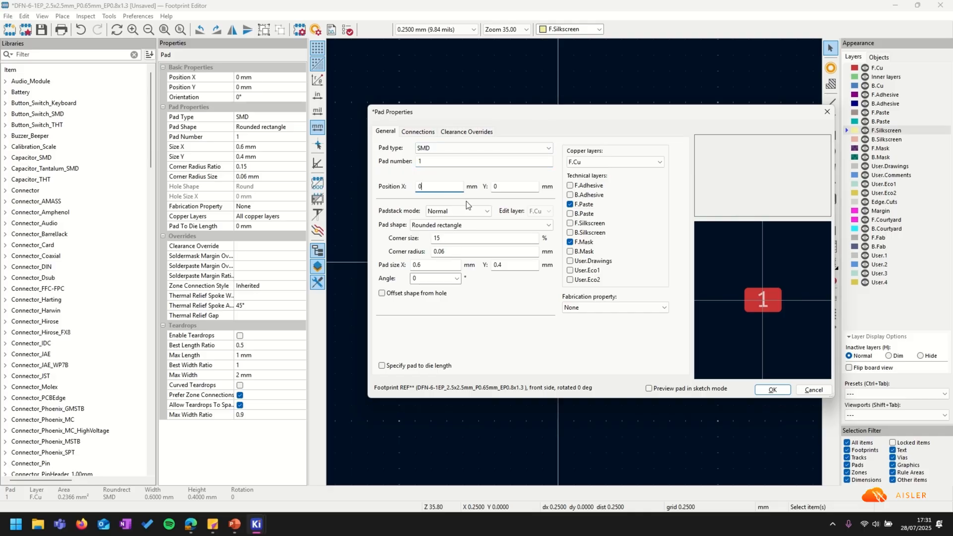
pyautogui.click(194, 522)
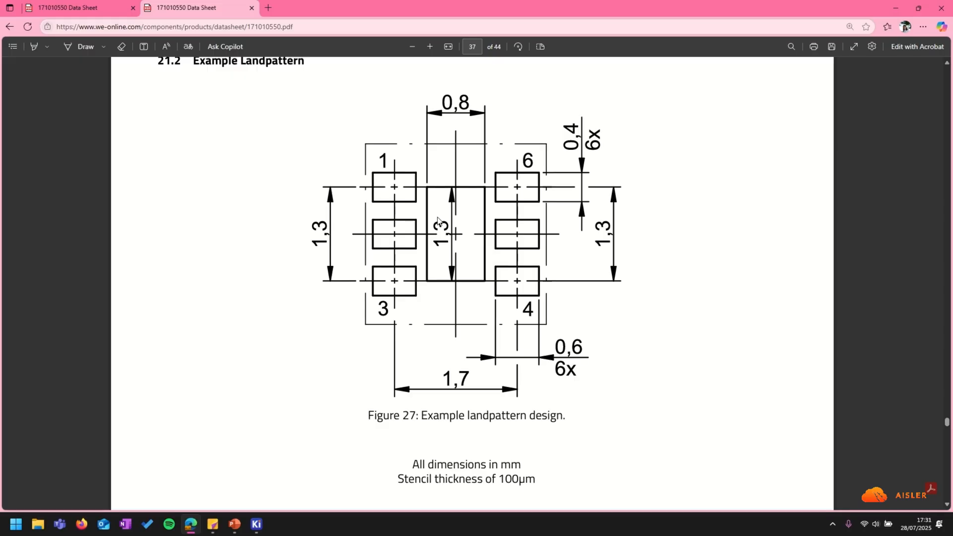
pyautogui.click(896, 8)
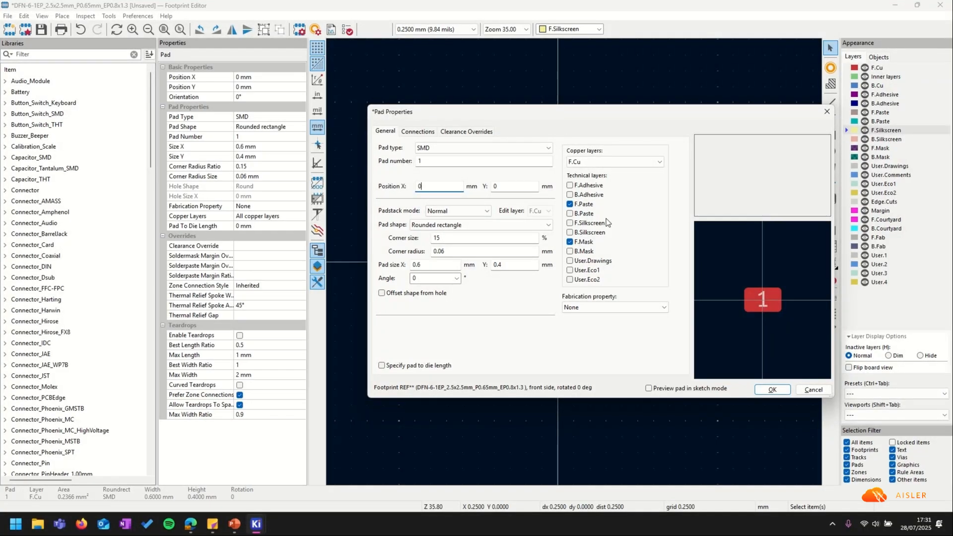
pyautogui.write('1.7 / 2')
pyautogui.click(509, 187)
pyautogui.write('1.3 /2')
pyautogui.click(419, 187)
pyautogui.write('-1.7 / 2')
pyautogui.click(496, 187)
pyautogui.click(768, 390)
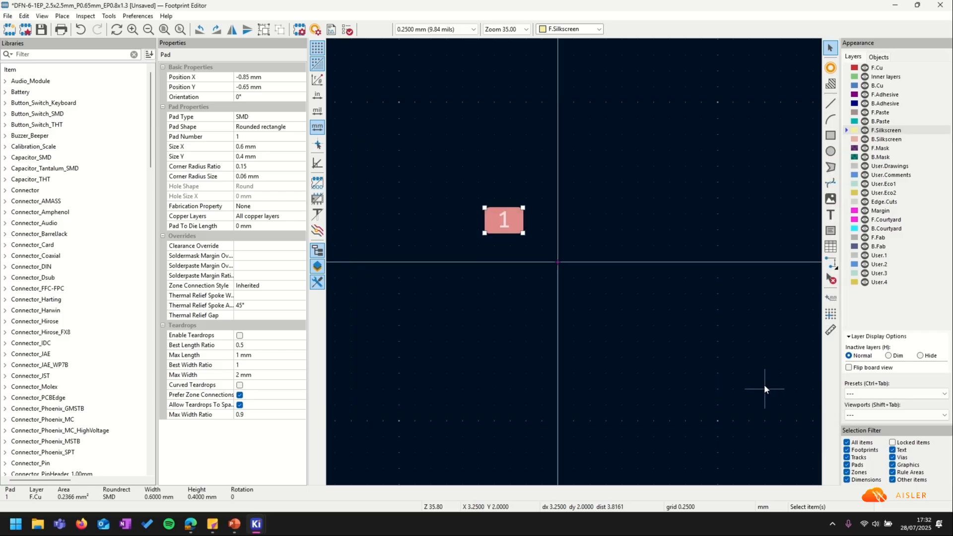
# Deselect and reselect pad 1 to check its new position.
pyautogui.click(563, 263)
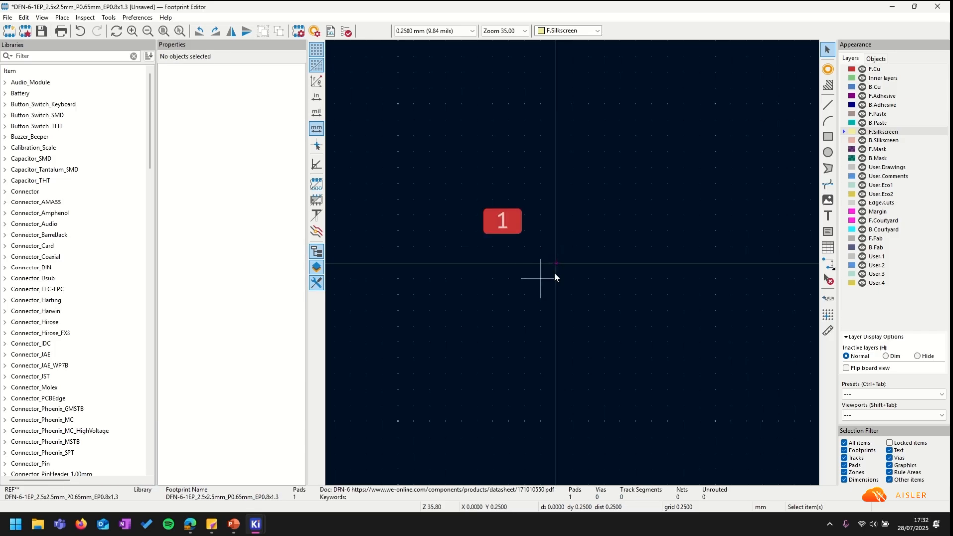
pyautogui.scroll(3, 559, 272)
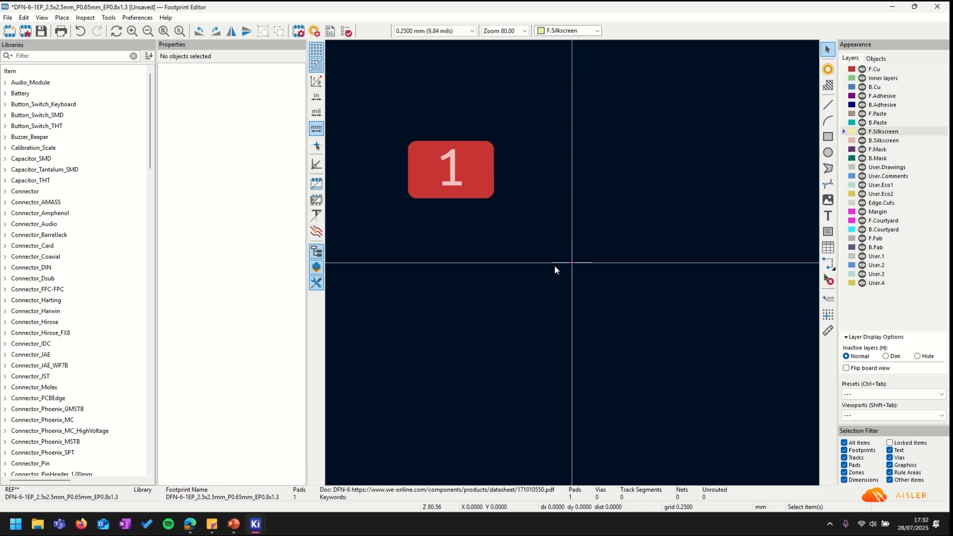
pyautogui.scroll(-1, 465, 182)
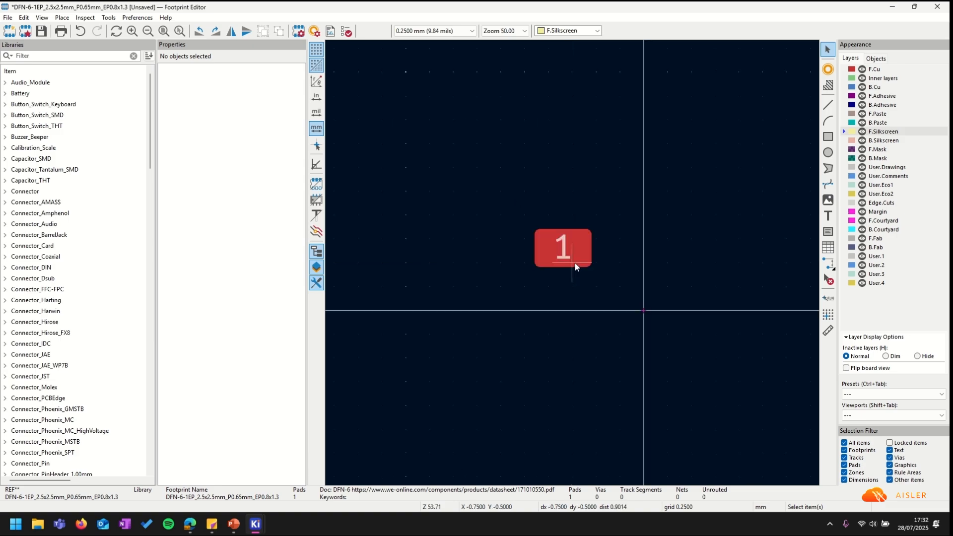
pyautogui.click(573, 265)
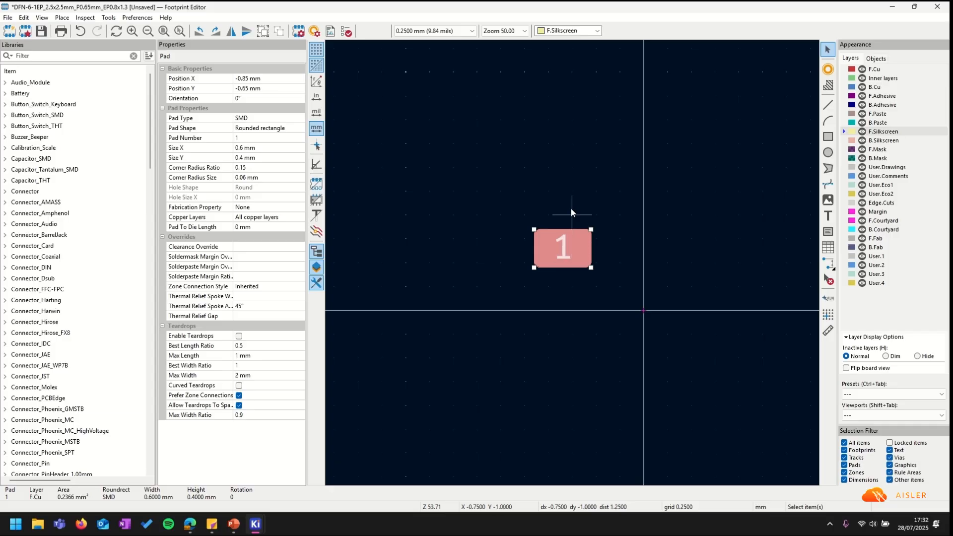
# Start an array from pad 1 with 2 columns, 3 rows, and 1.7 / 0.65 mm spacing.
pyautogui.rightClick(572, 248)
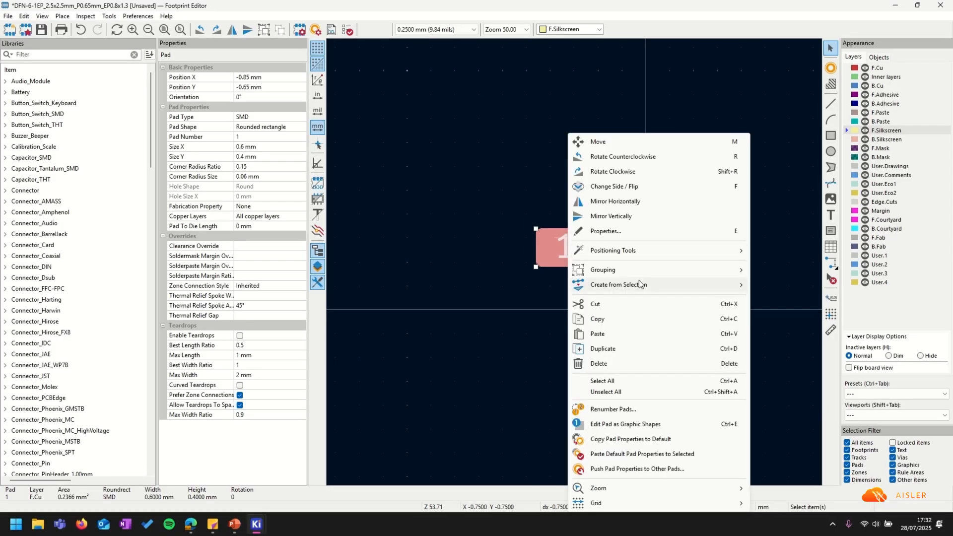
pyautogui.moveTo(650, 288)
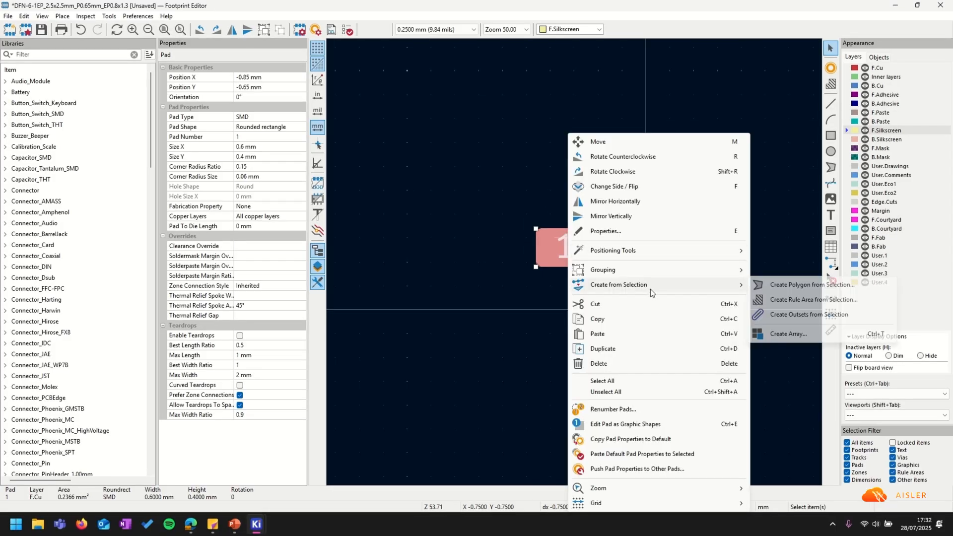
pyautogui.click(788, 334)
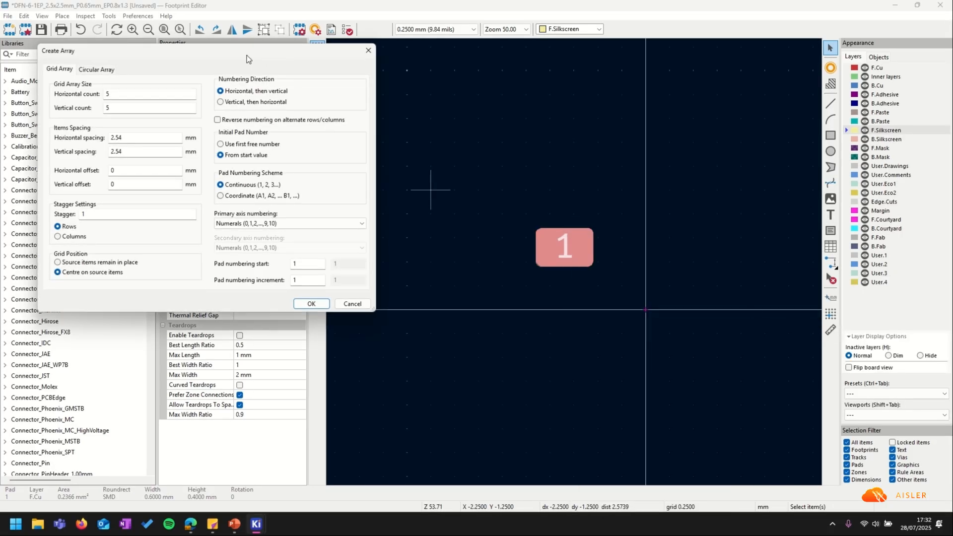
pyautogui.moveTo(246, 55); pyautogui.dragTo(616, 140)
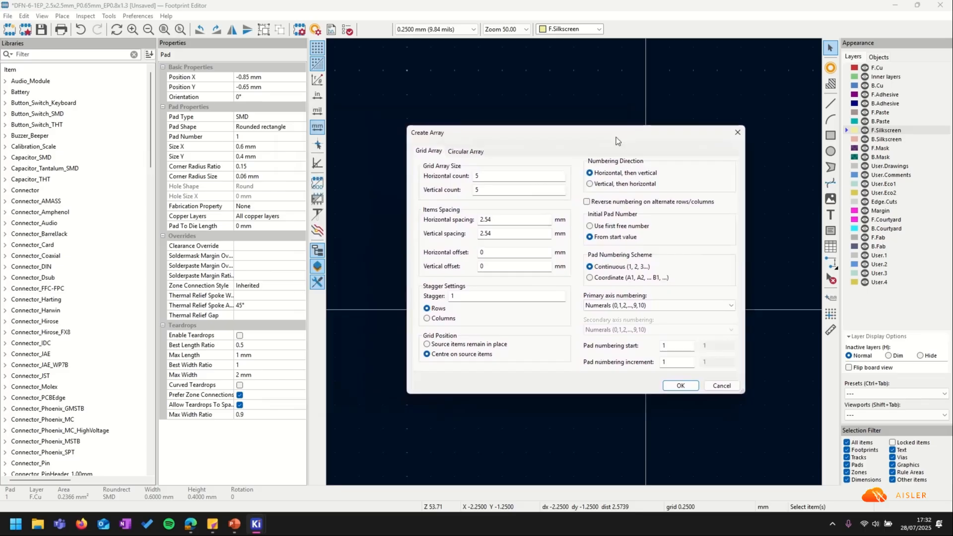
pyautogui.click(496, 177)
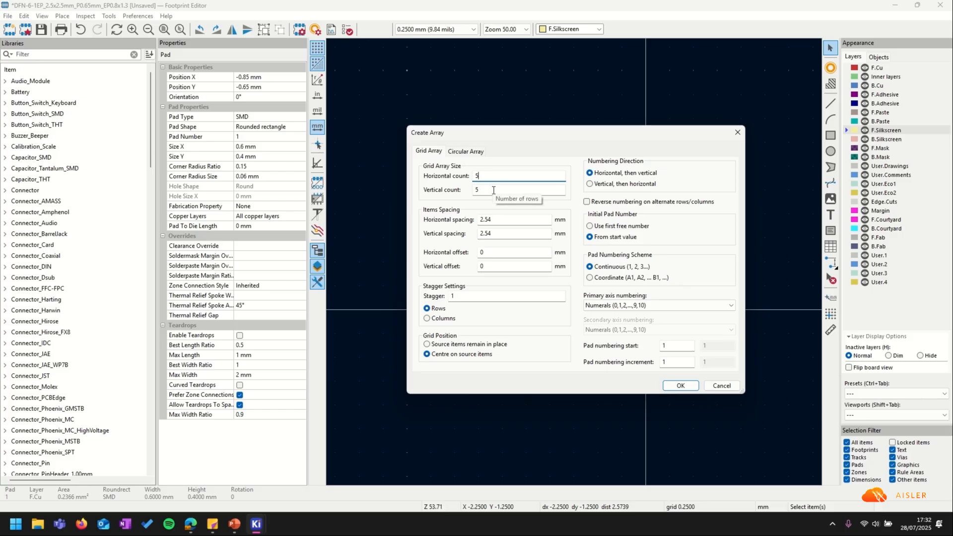
pyautogui.write('2')
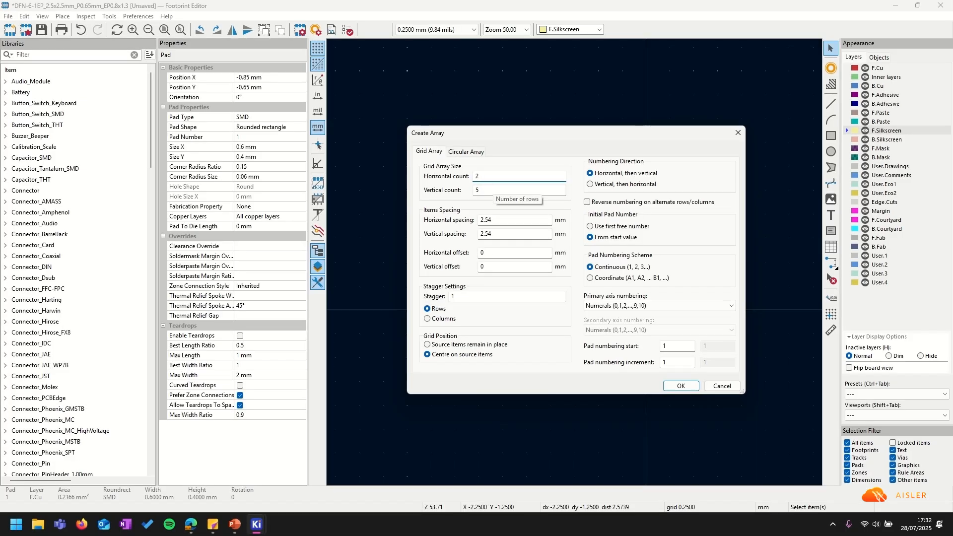
pyautogui.click(505, 192)
pyautogui.write('3')
pyautogui.press('Tab')
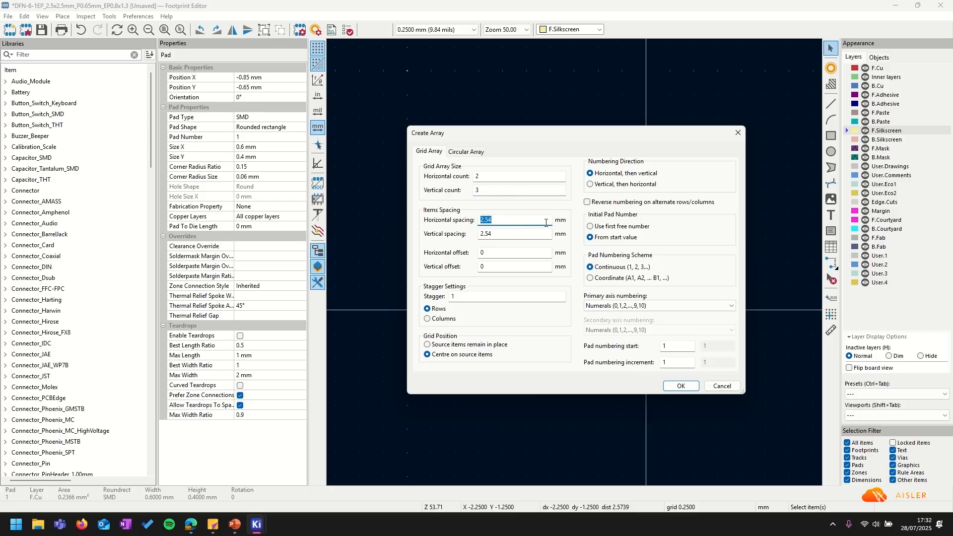
pyautogui.press('BackSpace')
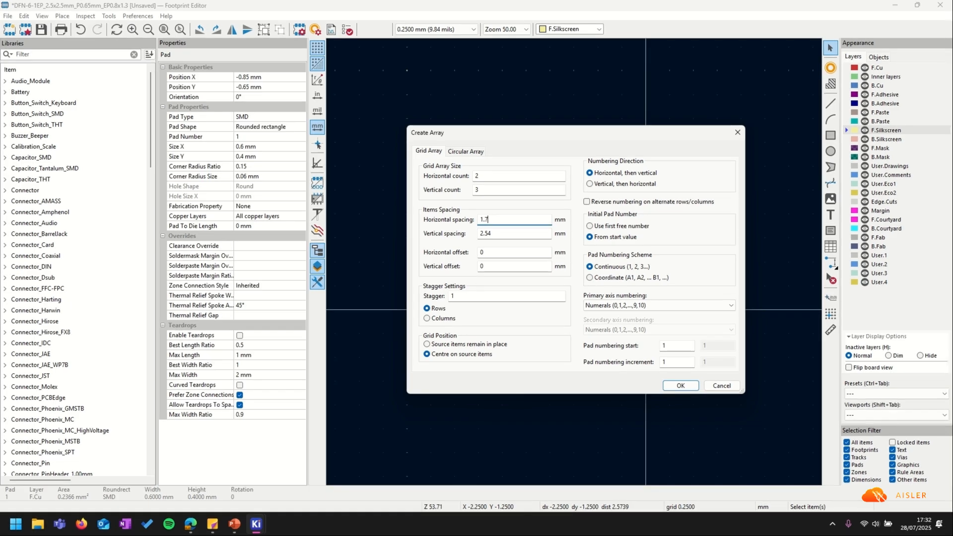
pyautogui.click(508, 233)
pyautogui.write('1.3 / 2')
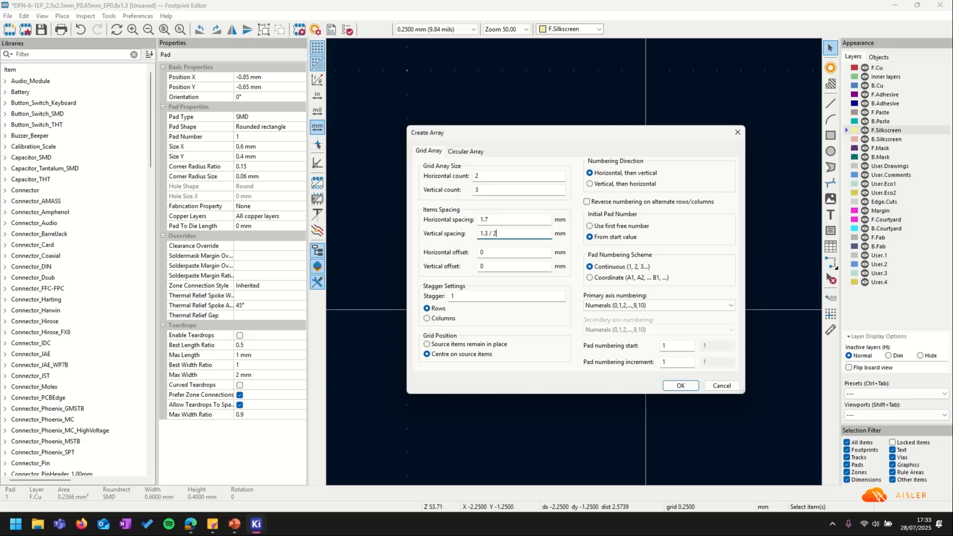
# Keep the source pad in place, number vertically then horizontally with reversed columns.
pyautogui.click(456, 346)
pyautogui.click(627, 185)
pyautogui.click(630, 206)
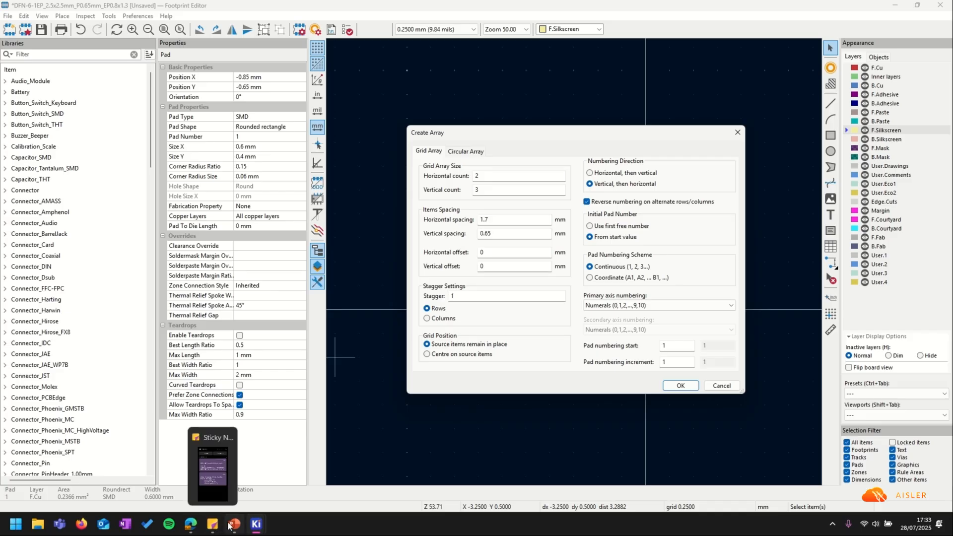
pyautogui.click(191, 524)
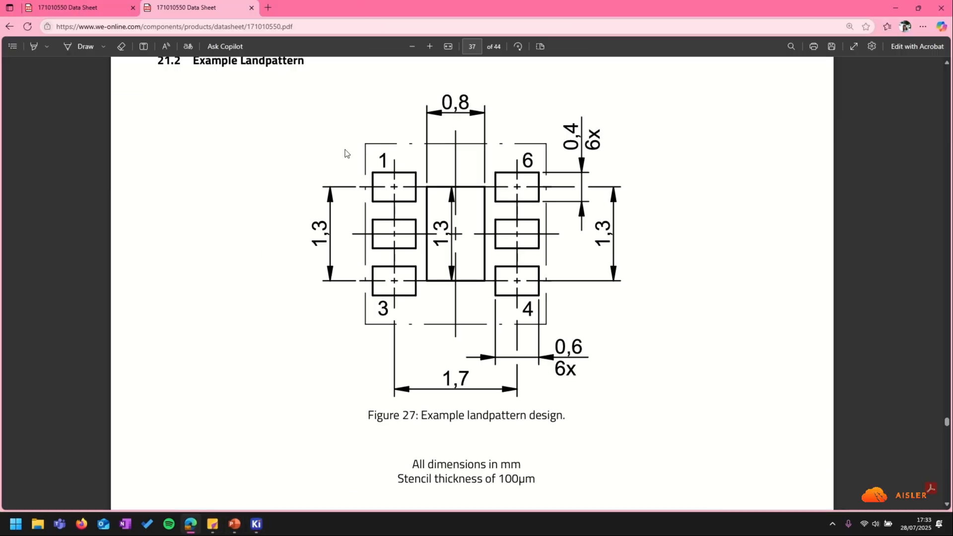
pyautogui.click(940, 8)
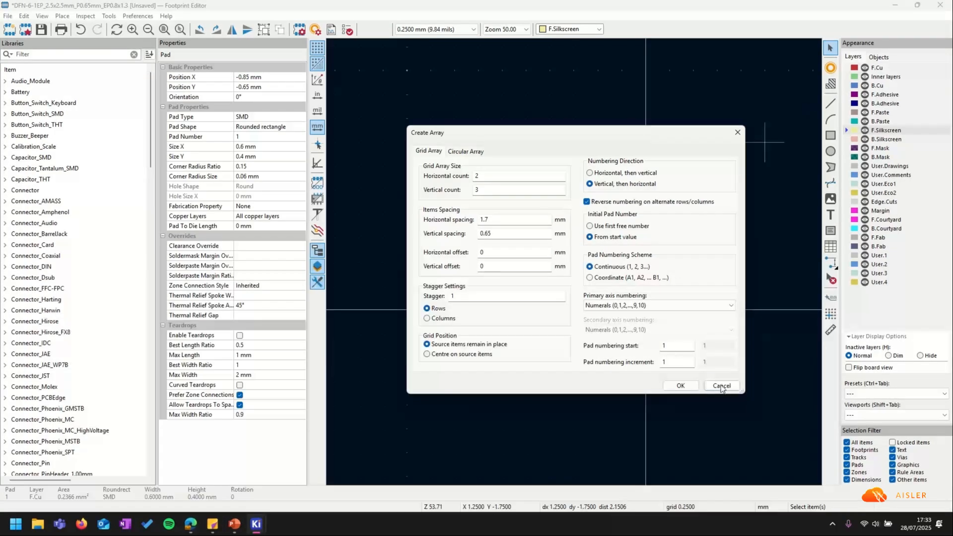
# Create the six-pad array and place a new pad 7 at the origin.
pyautogui.click(681, 385)
pyautogui.click(570, 246)
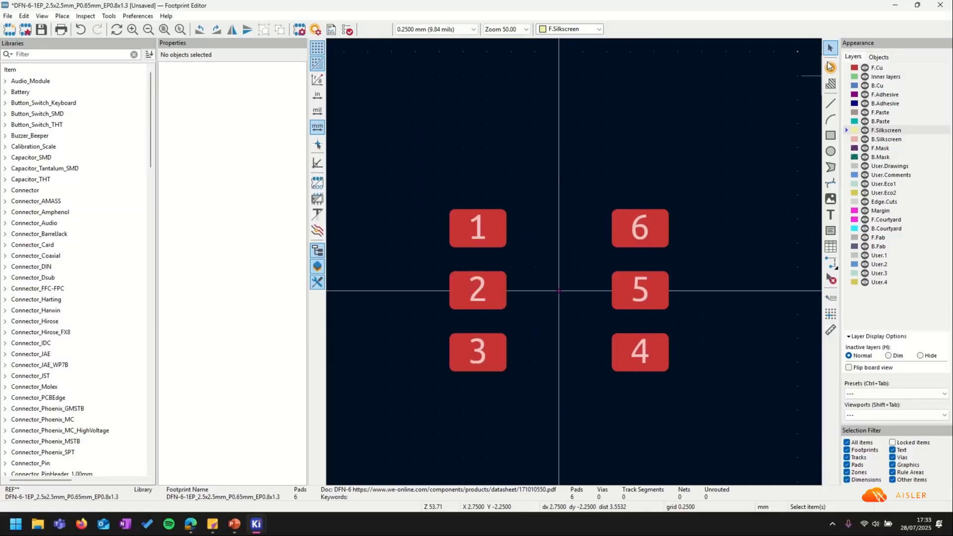
pyautogui.click(830, 66)
pyautogui.click(558, 290)
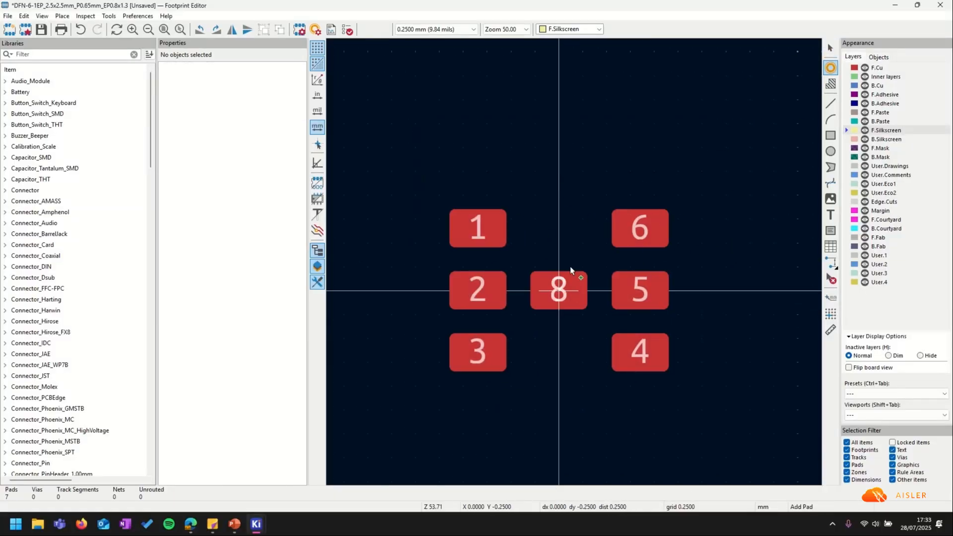
# Resize pad 7 to 0.8 × 1.3 mm.
pyautogui.doubleClick(567, 292)
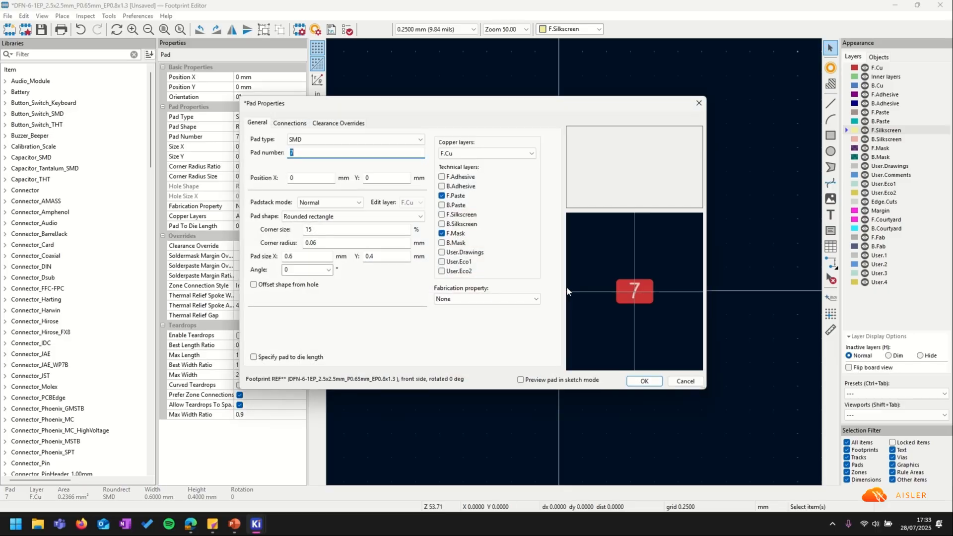
pyautogui.click(322, 256)
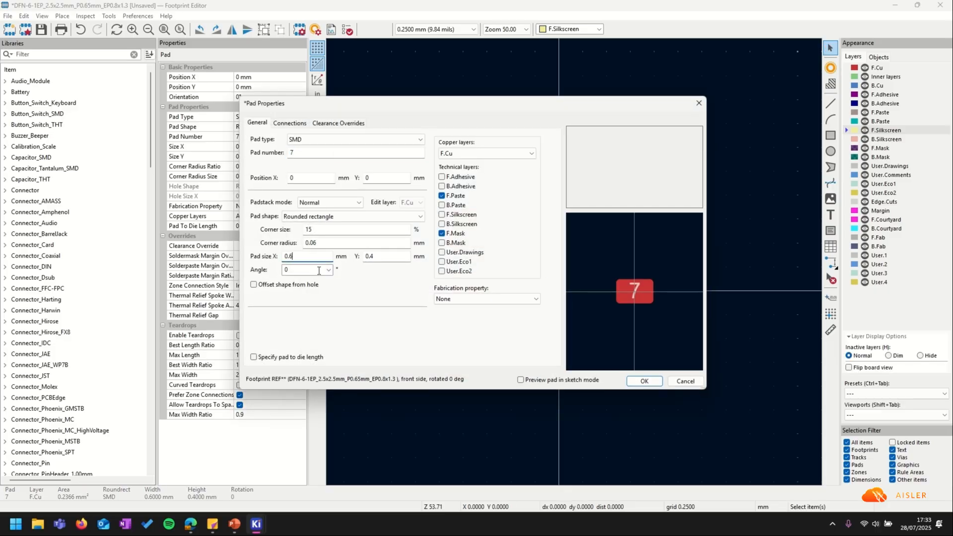
pyautogui.press('BackSpace')
pyautogui.write('8')
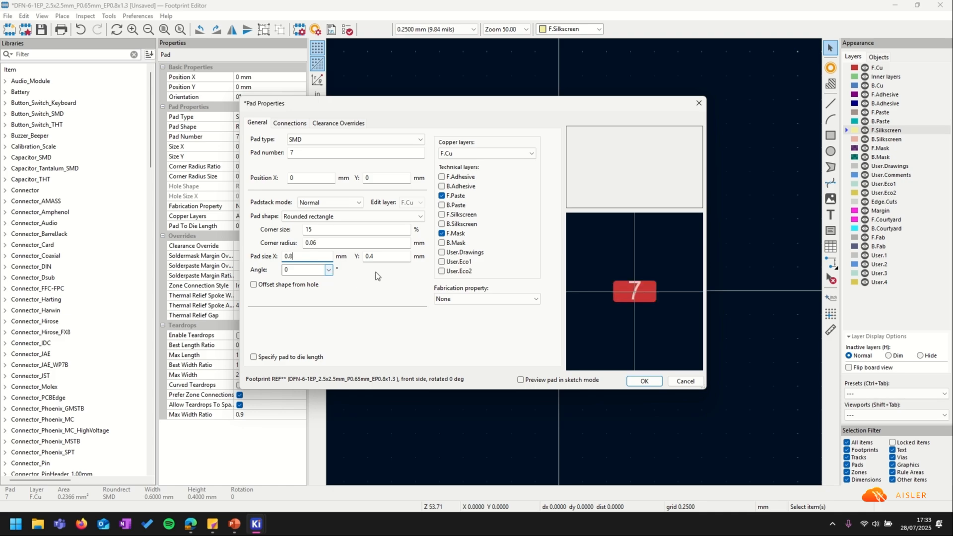
pyautogui.press('Tab')
pyautogui.write('1.3')
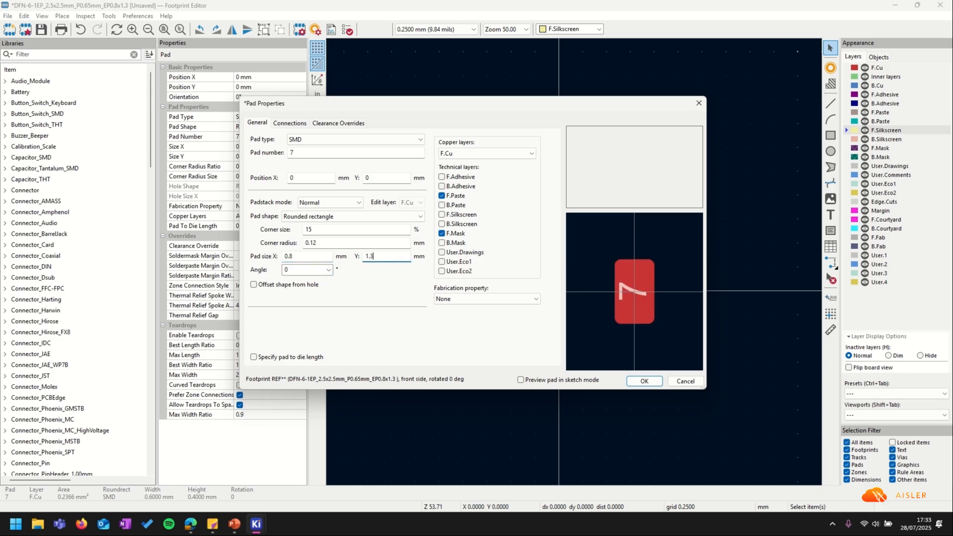
pyautogui.click(640, 380)
pyautogui.click(692, 245)
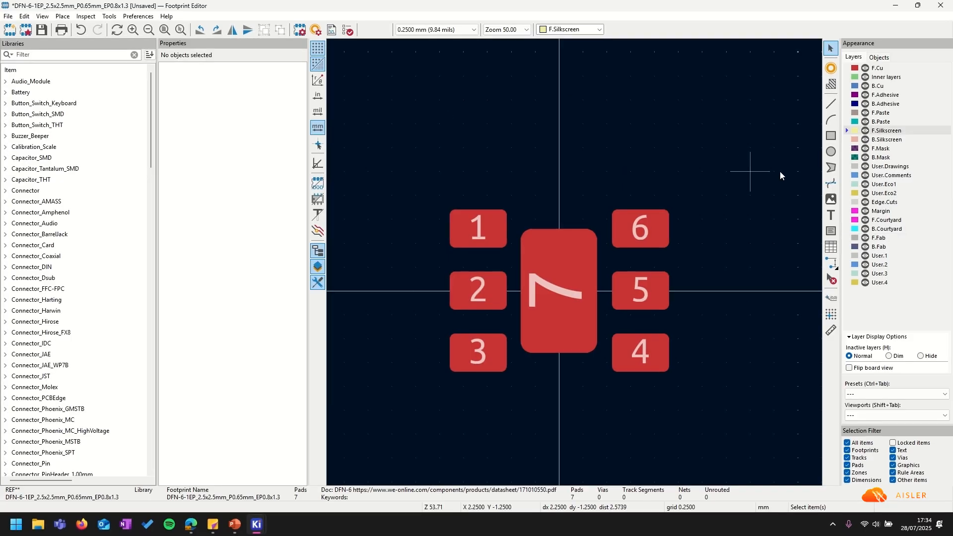
# Draw a rough rectangle around the pads on the F.Fab layer.
pyautogui.click(890, 238)
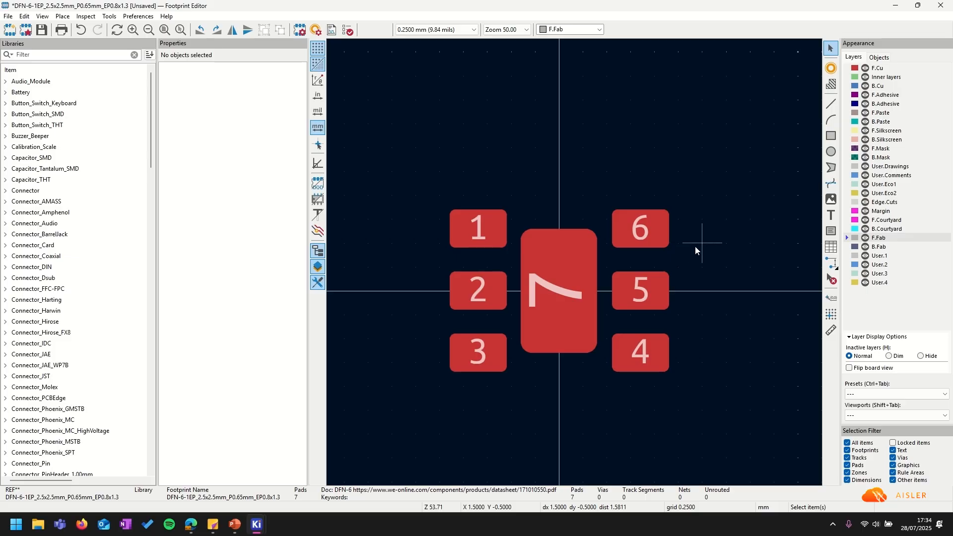
pyautogui.click(832, 135)
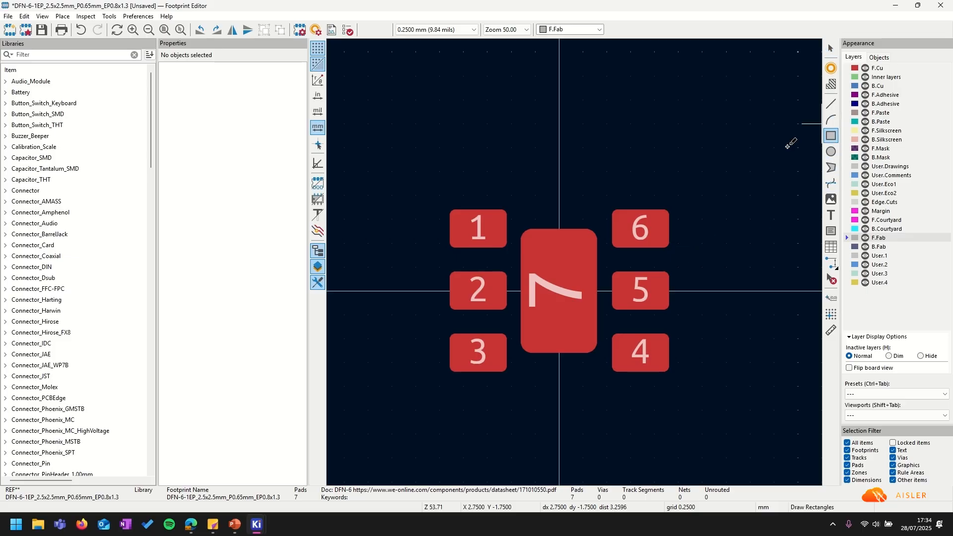
pyautogui.click(439, 171)
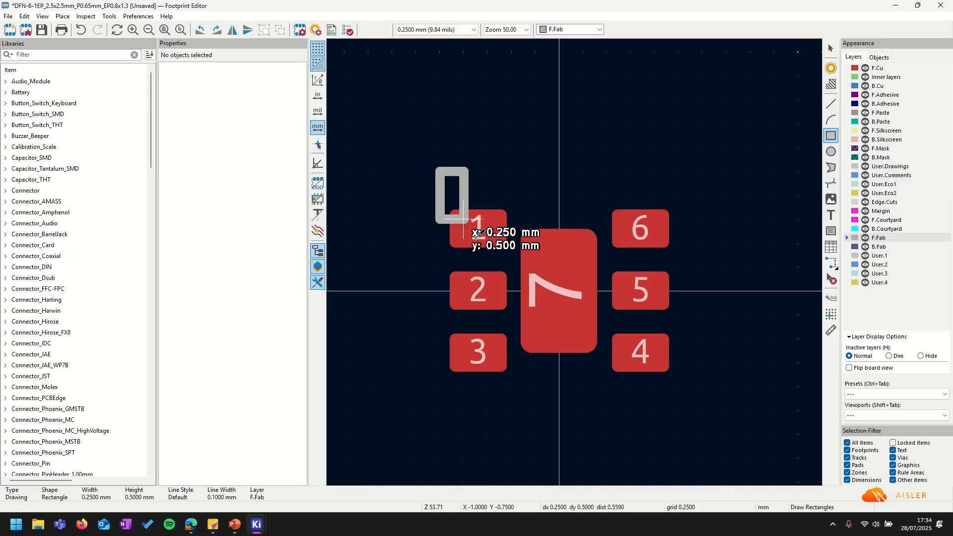
pyautogui.click(694, 394)
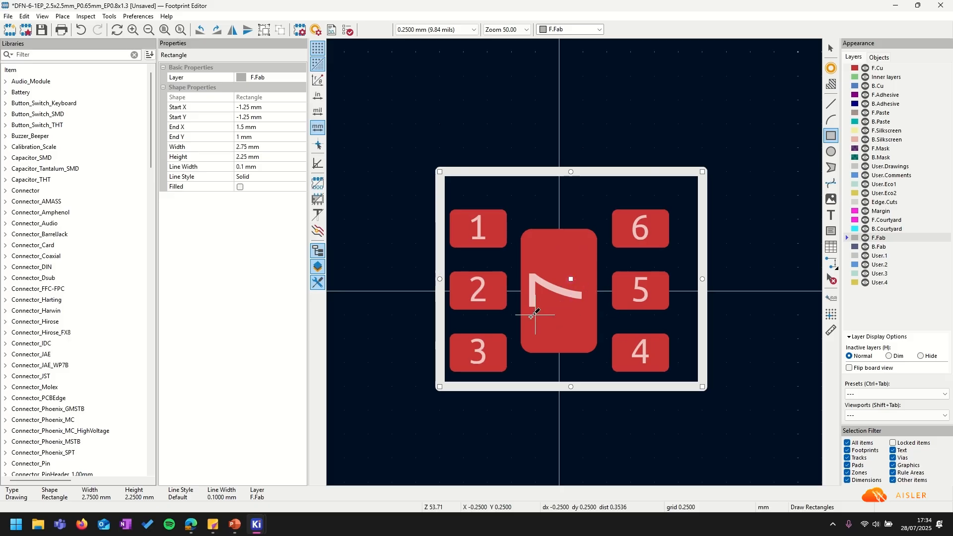
pyautogui.press('Escape')
pyautogui.press('Escape')
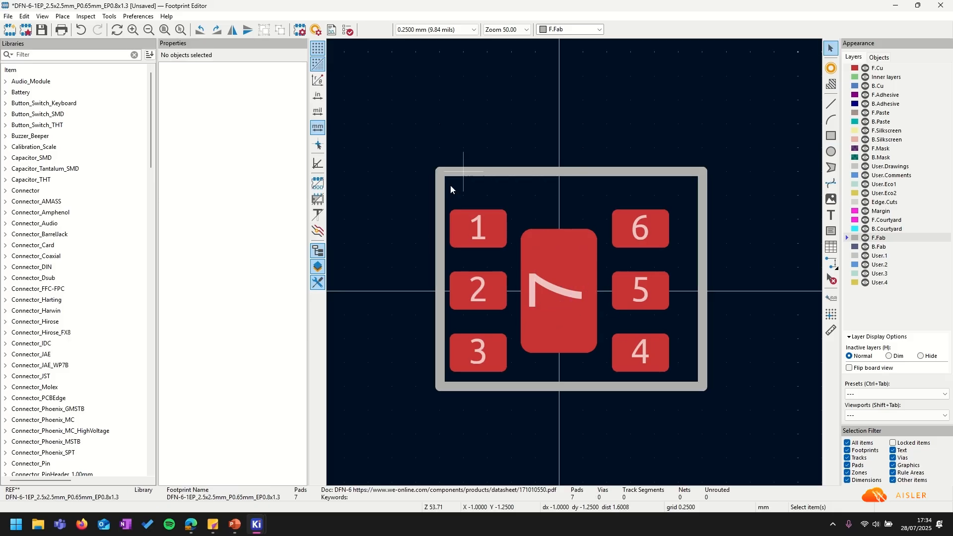
# Set the rectangle's end corner to X 1.25, Y 1.25 mm for a 2.5 × 2.5 mm outline.
pyautogui.click(542, 175)
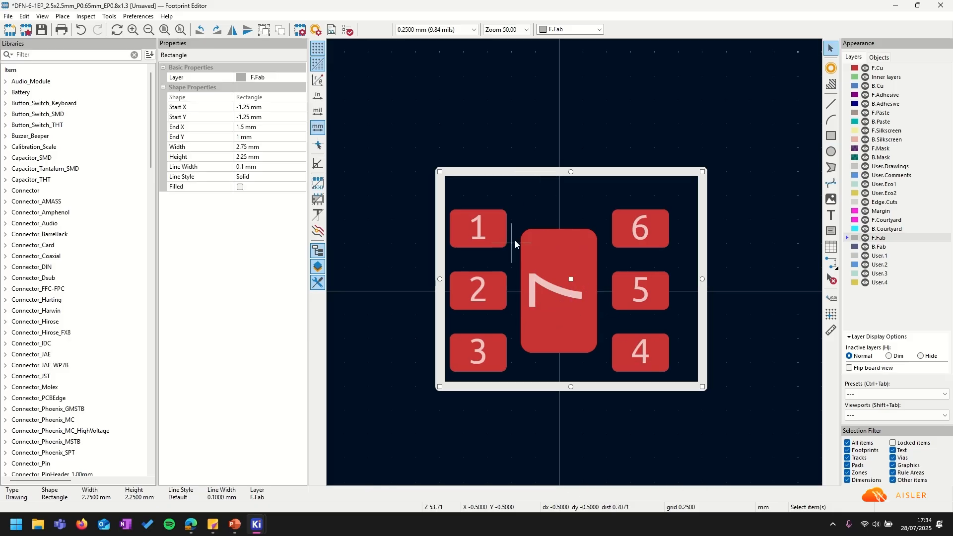
pyautogui.press('e')
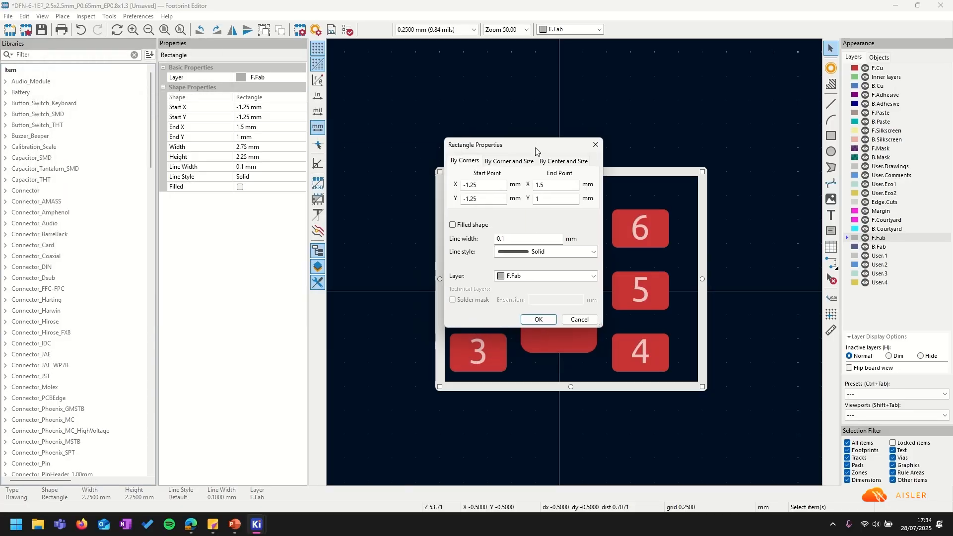
pyautogui.click(561, 187)
pyautogui.click(569, 201)
pyautogui.write('.25')
pyautogui.click(538, 319)
pyautogui.click(536, 120)
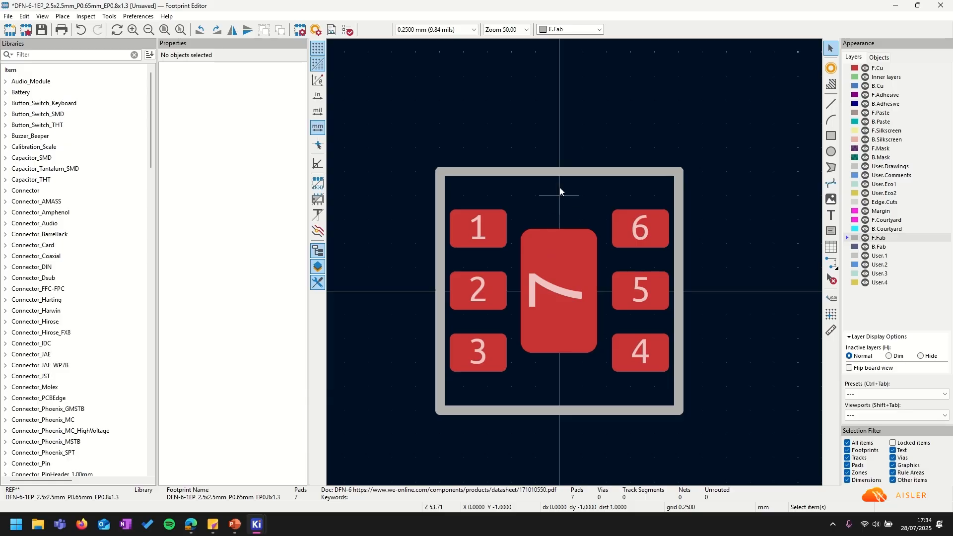
pyautogui.click(565, 174)
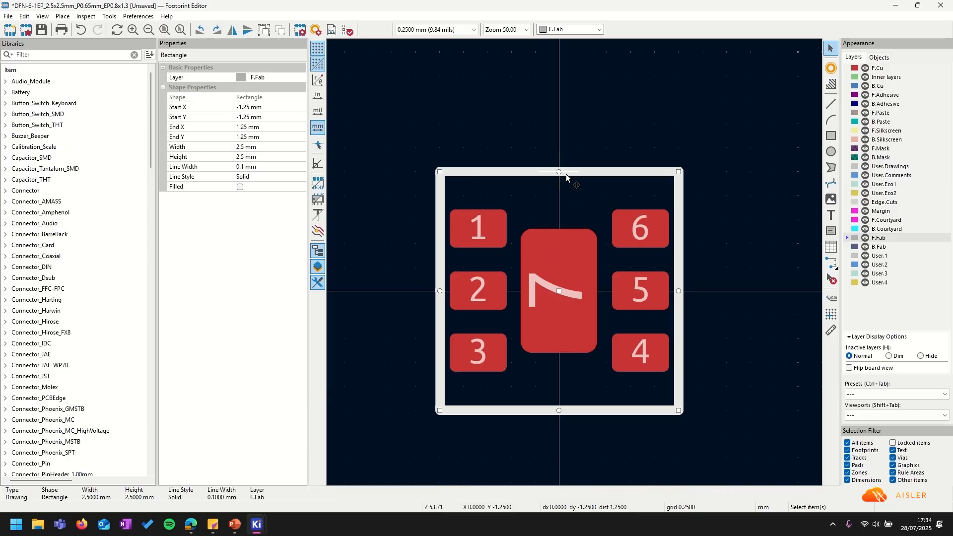
# Create a 0.25 mm outset of the fab outline on F.Courtyard with 0.05 mm lines.
pyautogui.rightClick(611, 174)
pyautogui.moveTo(709, 335)
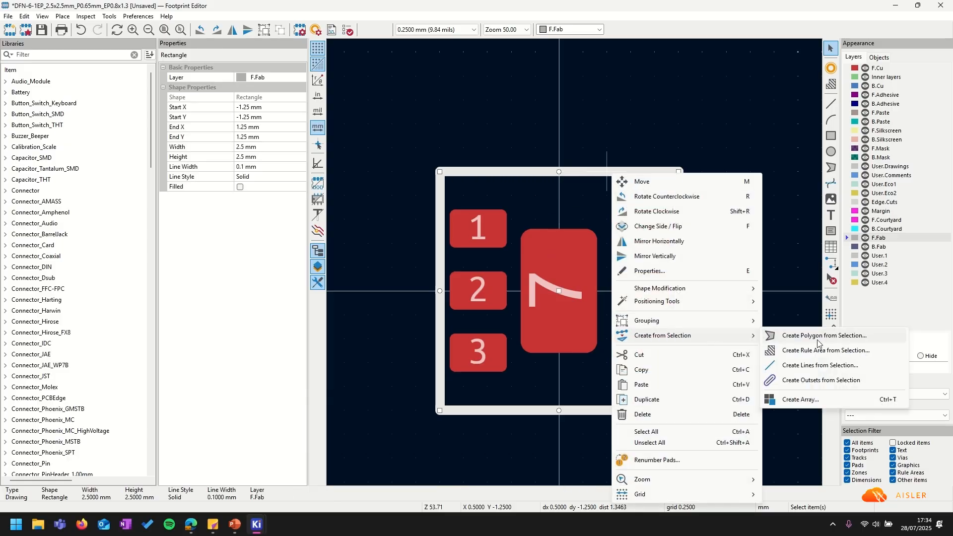
pyautogui.click(835, 380)
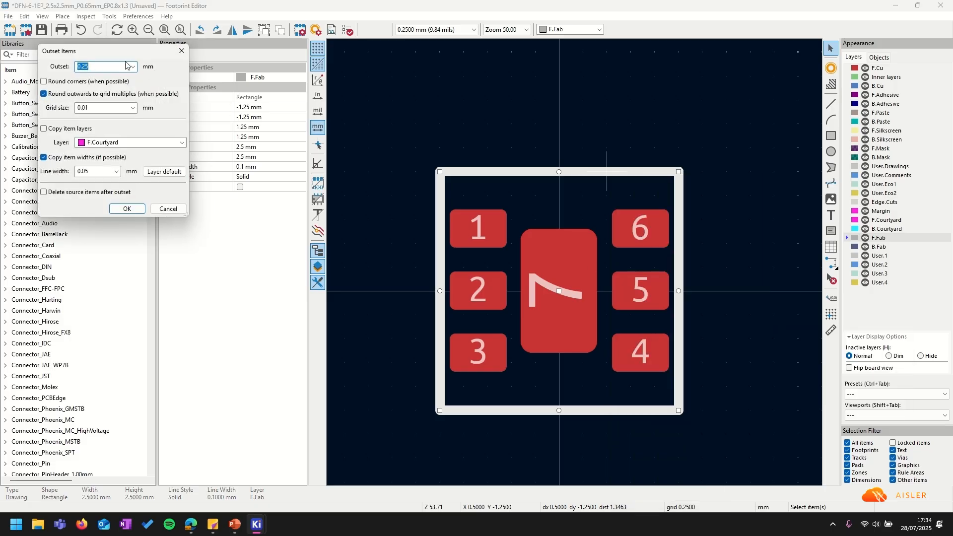
pyautogui.moveTo(117, 60); pyautogui.dragTo(536, 132)
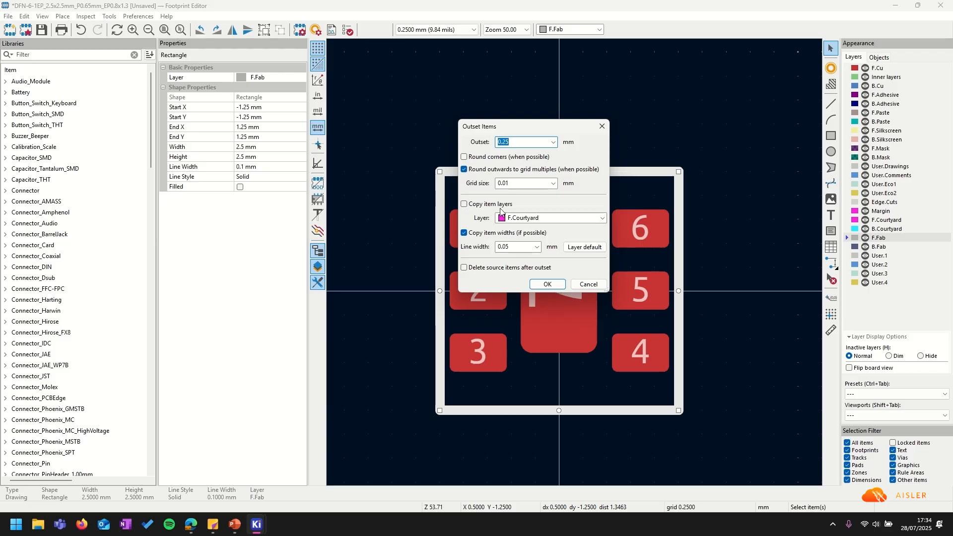
pyautogui.click(531, 144)
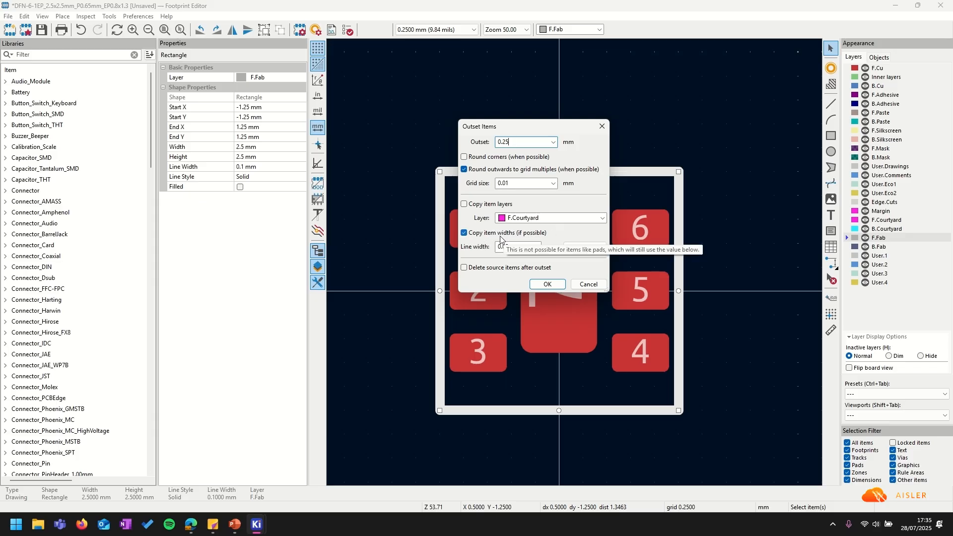
pyautogui.click(465, 233)
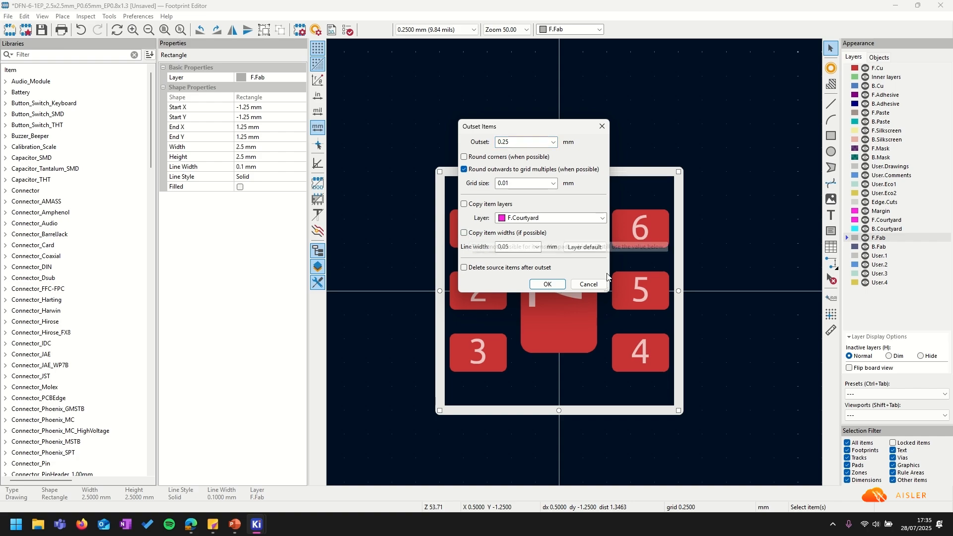
pyautogui.click(548, 285)
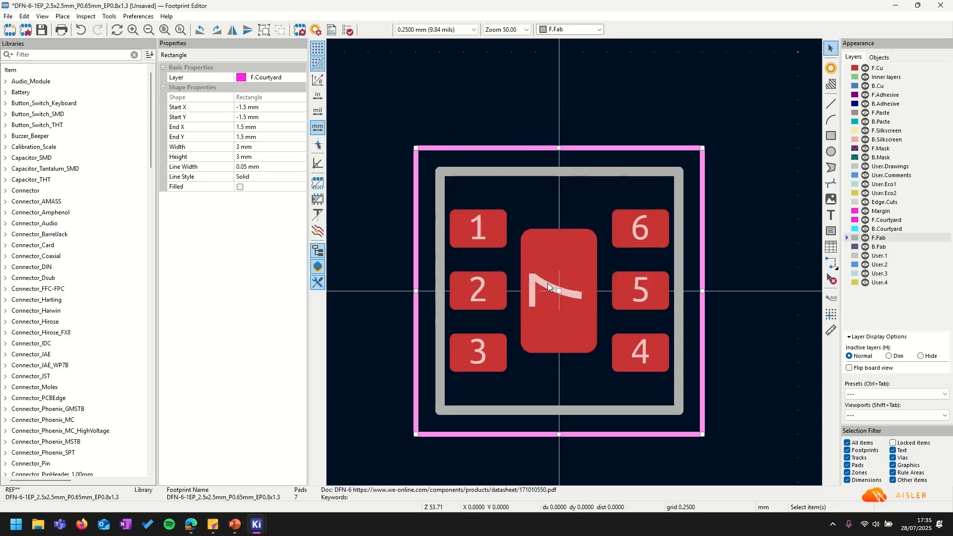
pyautogui.click(635, 109)
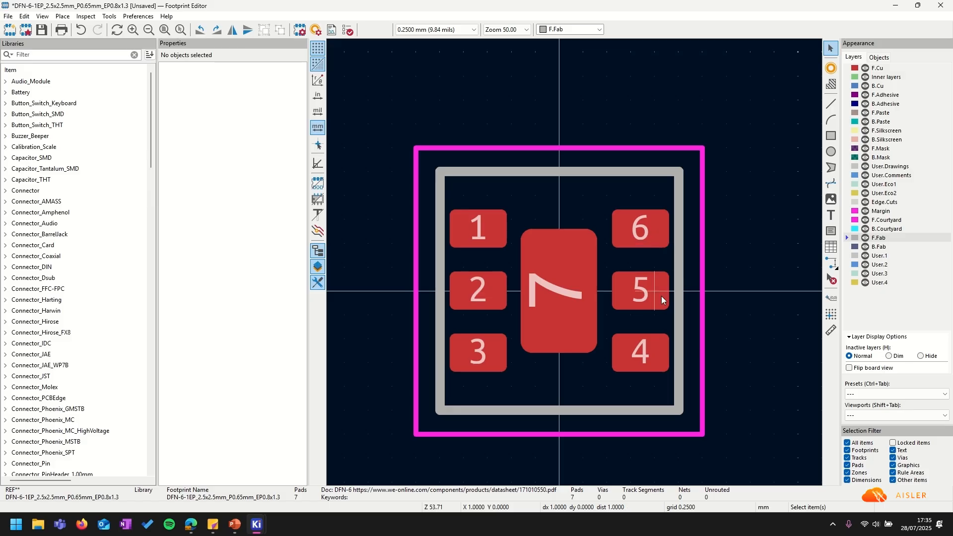
pyautogui.click(539, 177)
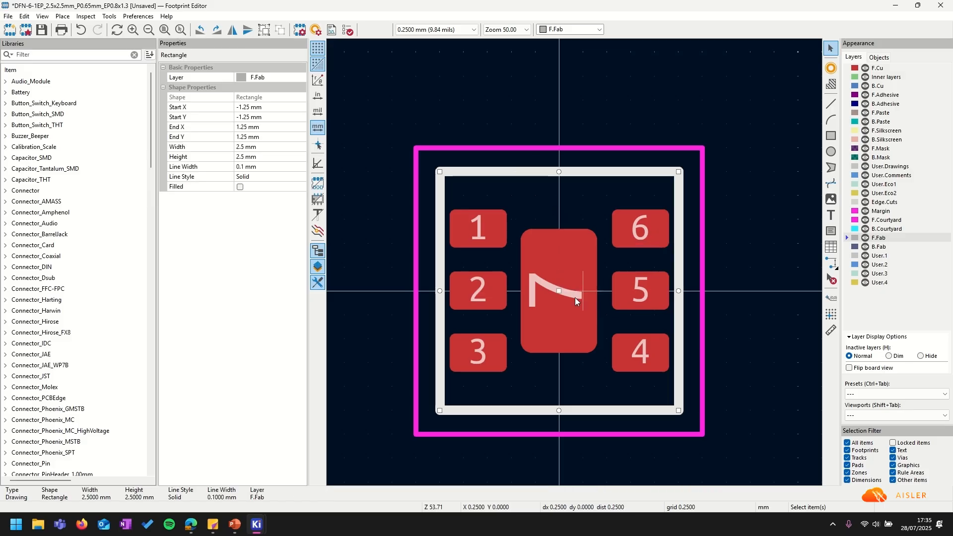
pyautogui.rightClick(521, 176)
pyautogui.moveTo(621, 336)
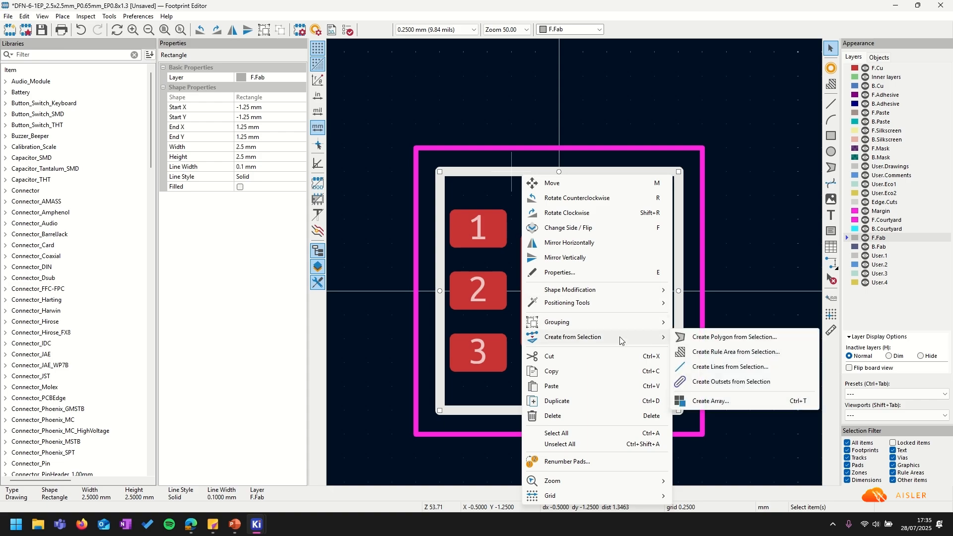
pyautogui.click(733, 371)
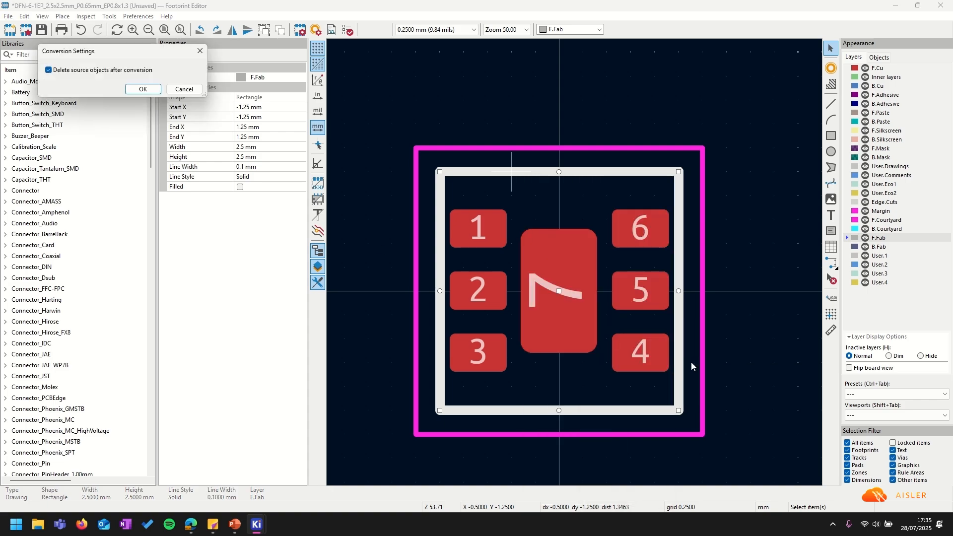
pyautogui.moveTo(149, 59); pyautogui.dragTo(600, 181)
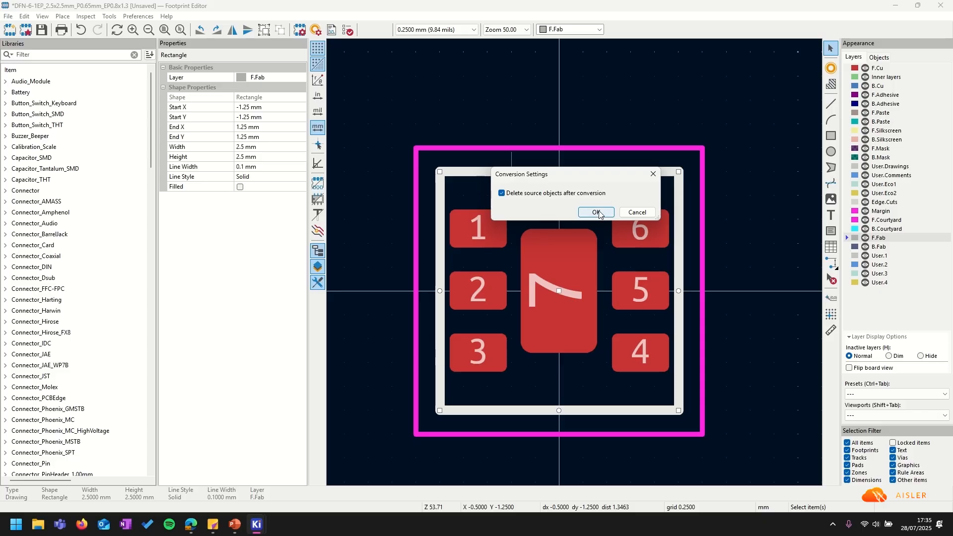
pyautogui.click(596, 212)
pyautogui.click(505, 173)
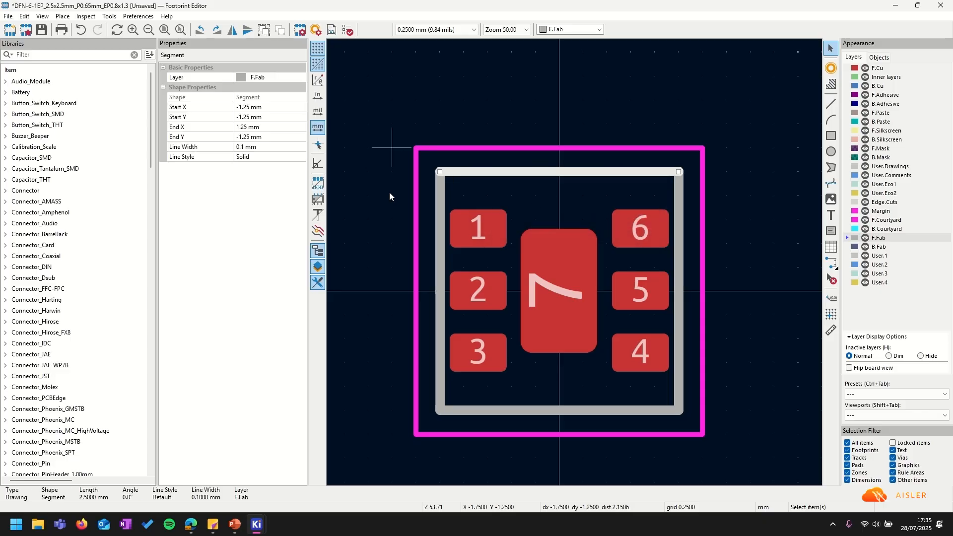
pyautogui.click(439, 193)
pyautogui.click(475, 169)
pyautogui.click(442, 190)
pyautogui.click(477, 197)
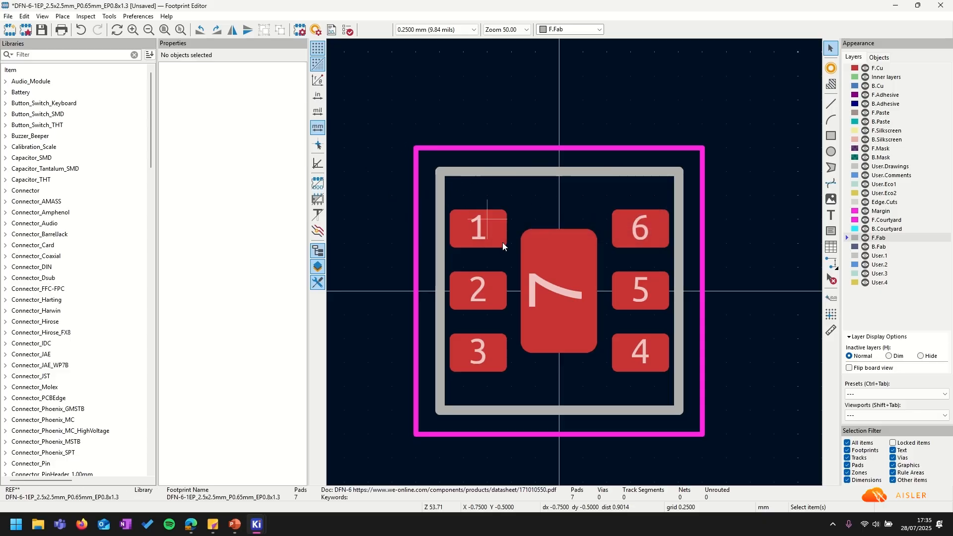
pyautogui.click(525, 174)
pyautogui.click(495, 114)
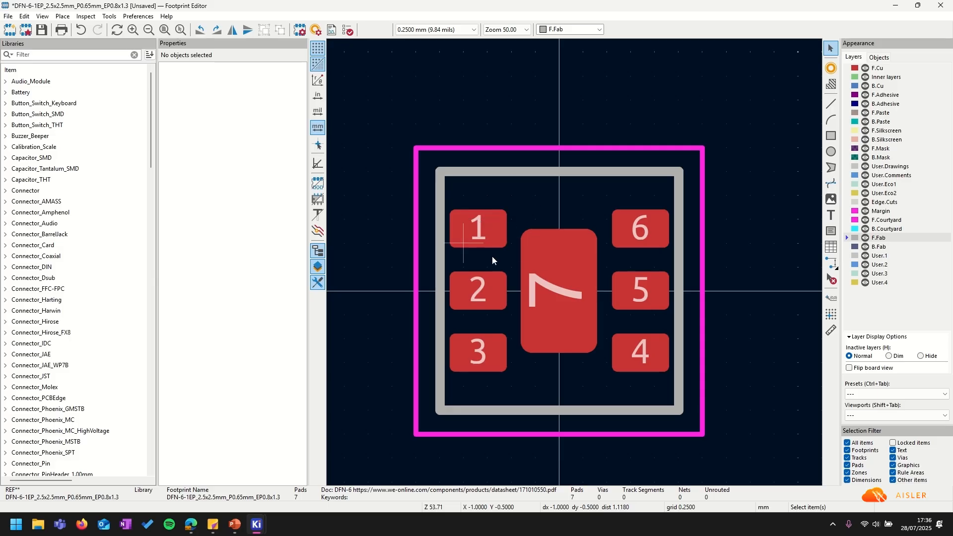
# Adjust the top F.Fab segment's start X and shorten the left segment's end Y to -1.25+0.3.
pyautogui.click(491, 172)
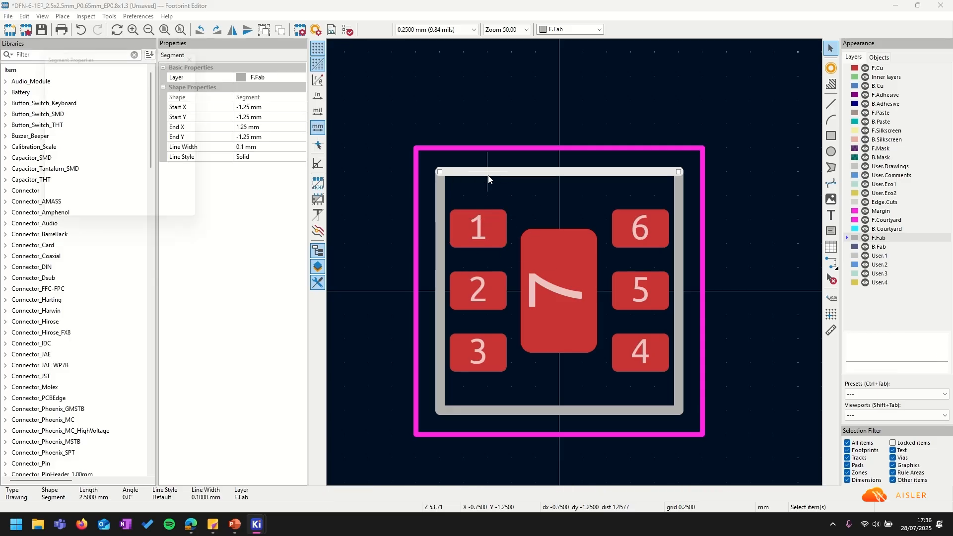
pyautogui.doubleClick(490, 174)
pyautogui.moveTo(439, 129); pyautogui.dragTo(507, 128)
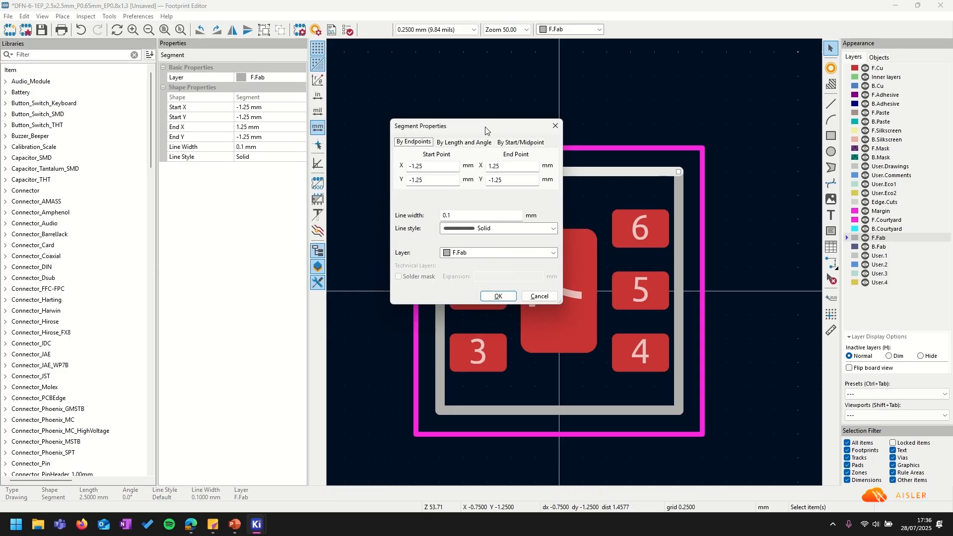
pyautogui.click(437, 166)
pyautogui.write('+ 0')
pyautogui.press('Return')
pyautogui.doubleClick(439, 260)
pyautogui.click(511, 180)
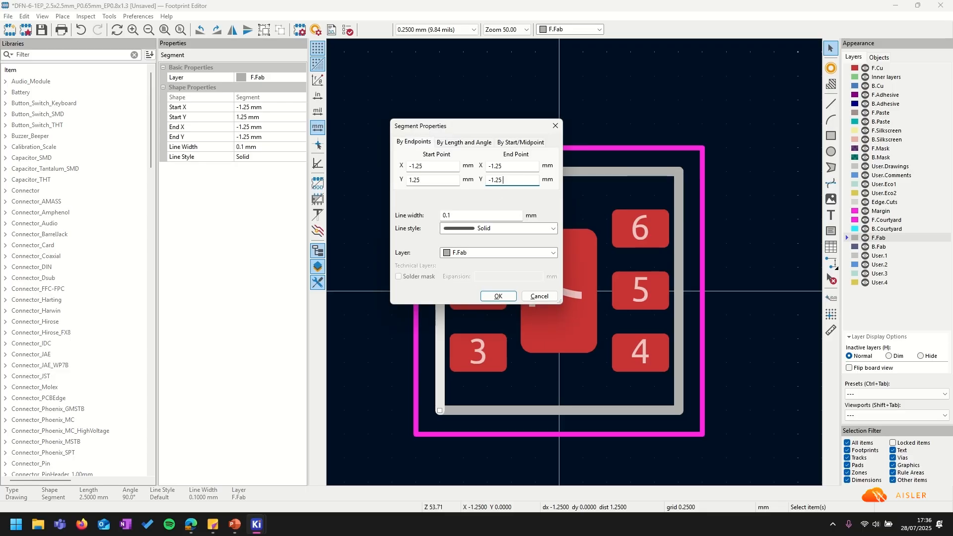
pyautogui.write('+ 0.3')
pyautogui.press('Return')
# Draw the diagonal chamfer line joining the left segment's end to the top segment's start.
pyautogui.click(464, 195)
pyautogui.scroll(5, 464, 195)
pyautogui.click(831, 104)
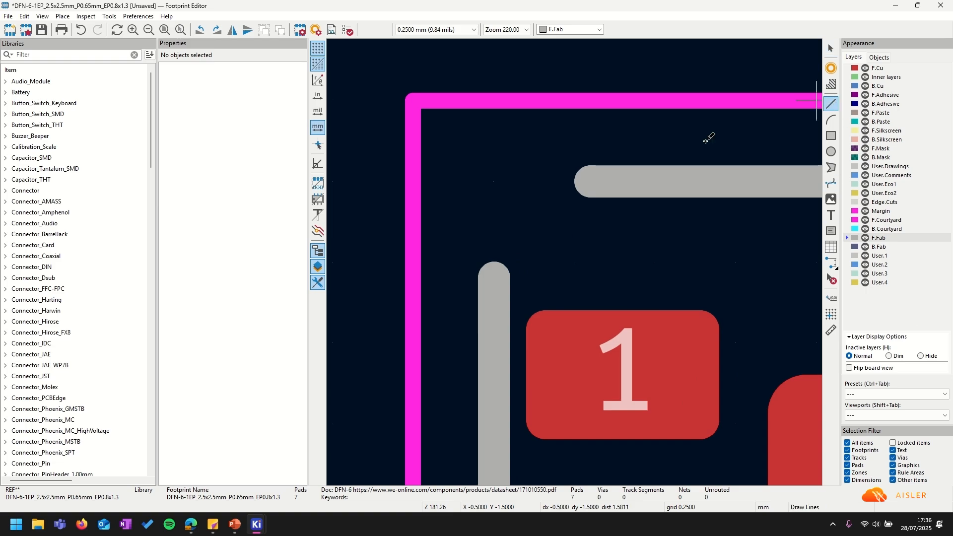
pyautogui.click(590, 182)
pyautogui.doubleClick(497, 278)
pyautogui.press('Escape')
pyautogui.scroll(-5, 462, 226)
pyautogui.press('Home')
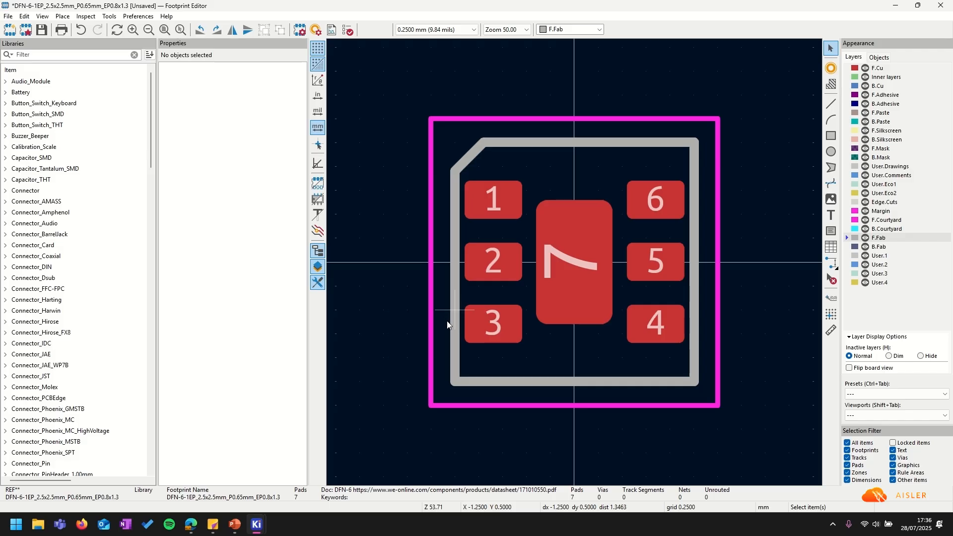
# Make F.Silkscreen the active layer and recentre the footprint in the view.
pyautogui.click(886, 130)
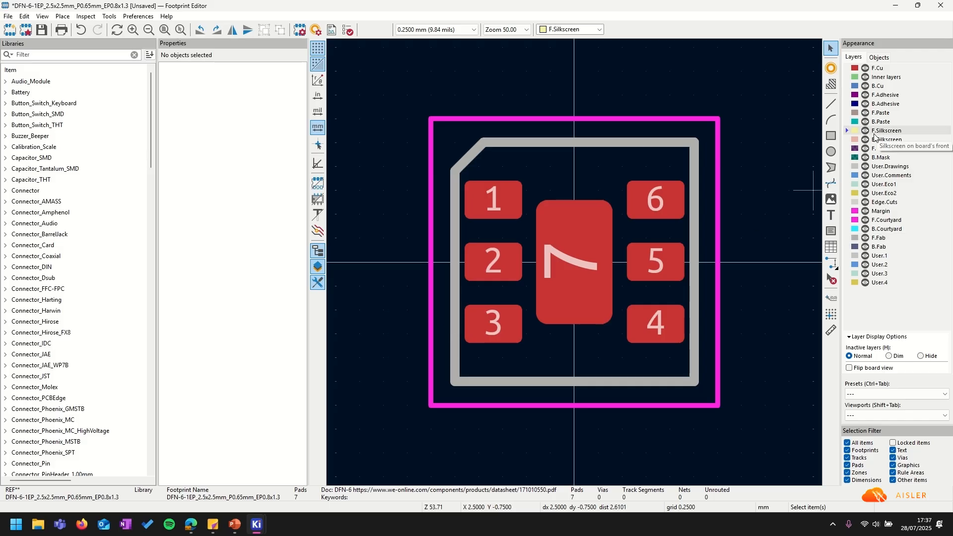
pyautogui.moveTo(517, 279); pyautogui.dragTo(471, 286, button='middle')
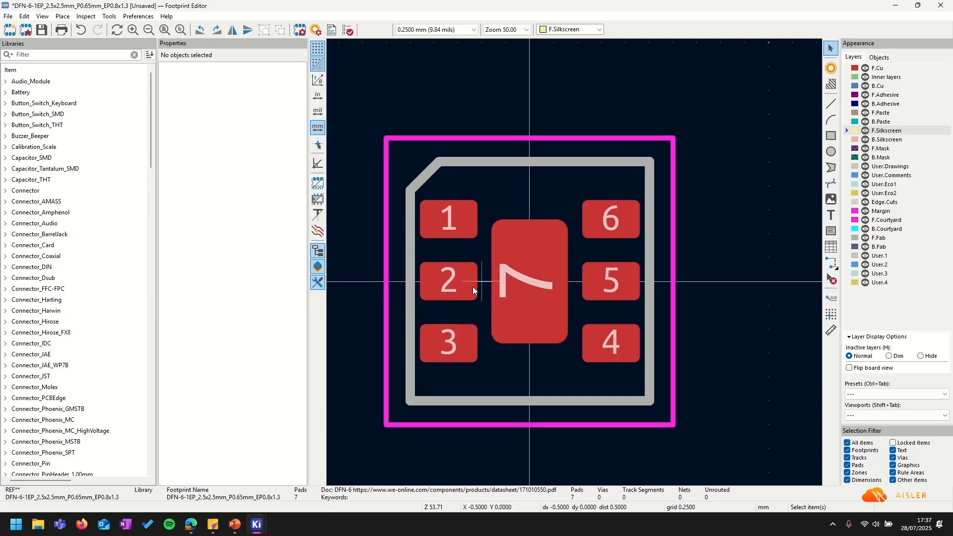
pyautogui.moveTo(215, 528)
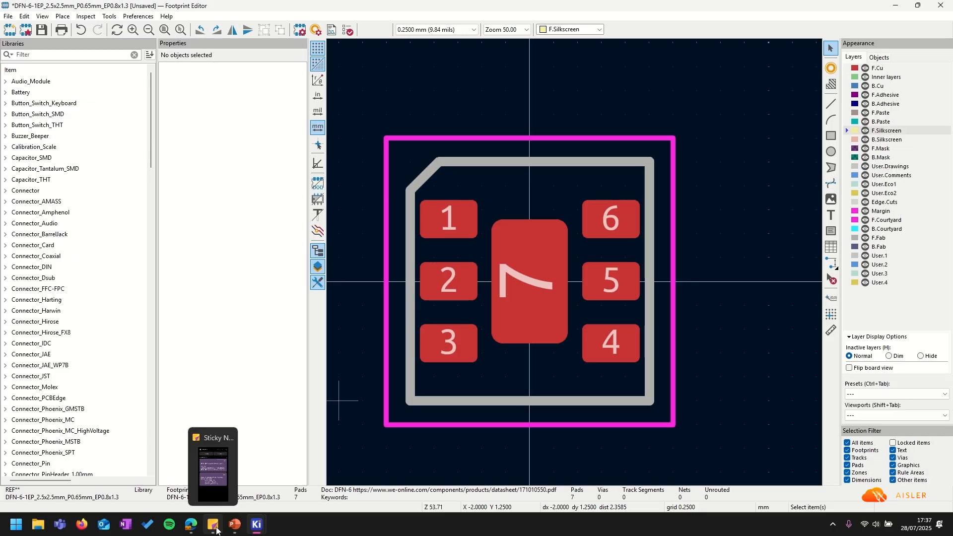
# Copy the footprint text from the second sticky note and paste it into the footprint editor.
pyautogui.click(216, 530)
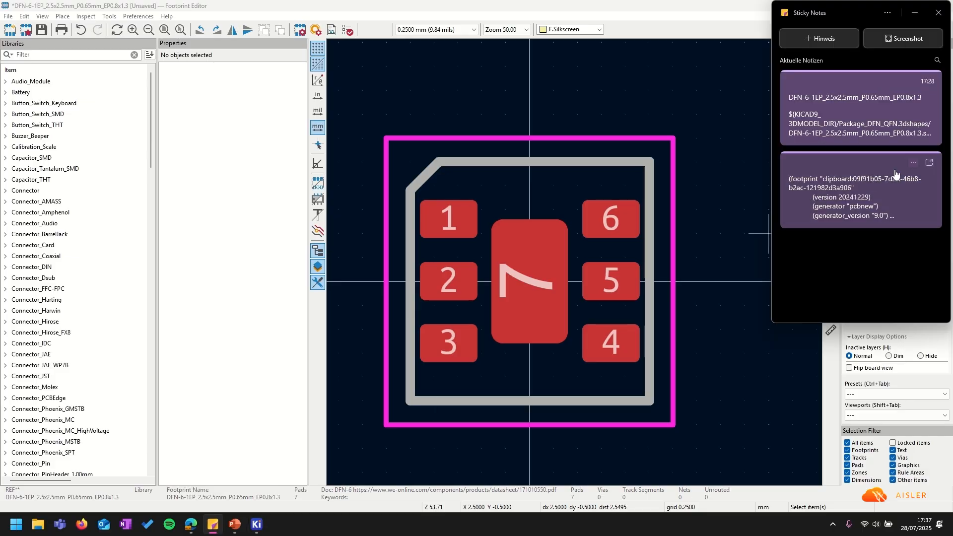
pyautogui.click(851, 212)
pyautogui.moveTo(880, 252); pyautogui.dragTo(772, 174)
pyautogui.scroll(15, 824, 223)
pyautogui.rightClick(817, 195)
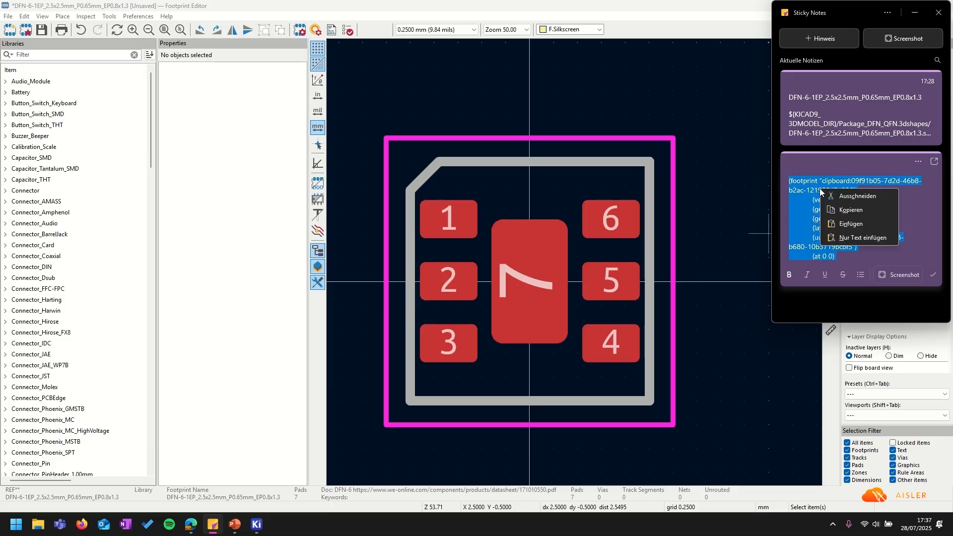
pyautogui.click(844, 210)
pyautogui.click(374, 143)
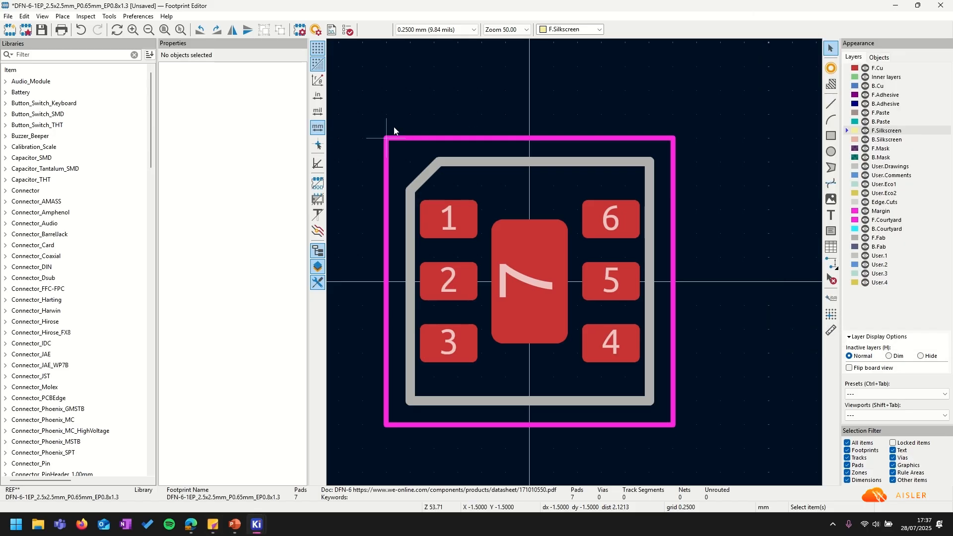
pyautogui.hotkey('ctrl', 'v')
# Paste the filled triangle and place it left of pad 1 on a 0.1 mm grid.
pyautogui.scroll(-8, 499, 114)
pyautogui.scroll(-2, 576, 266)
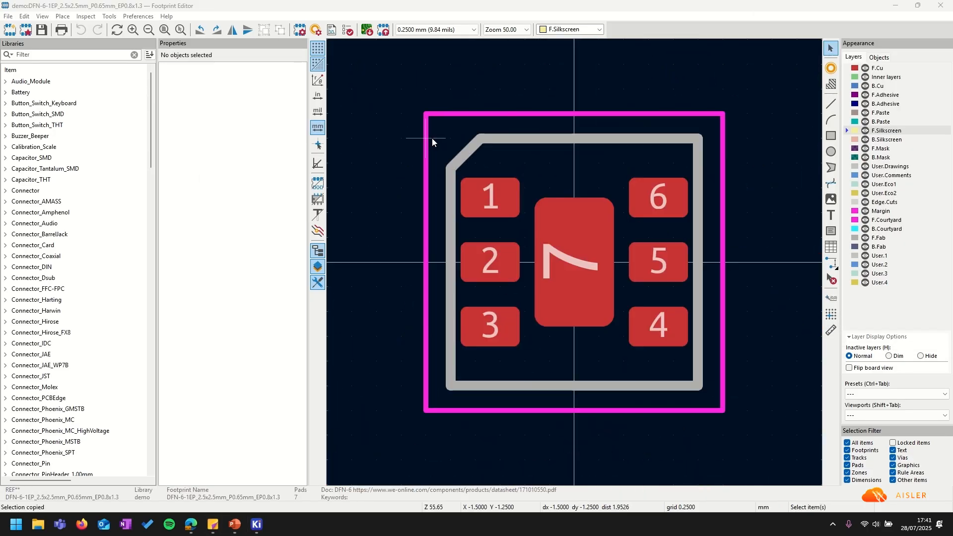
pyautogui.scroll(-3, 431, 138)
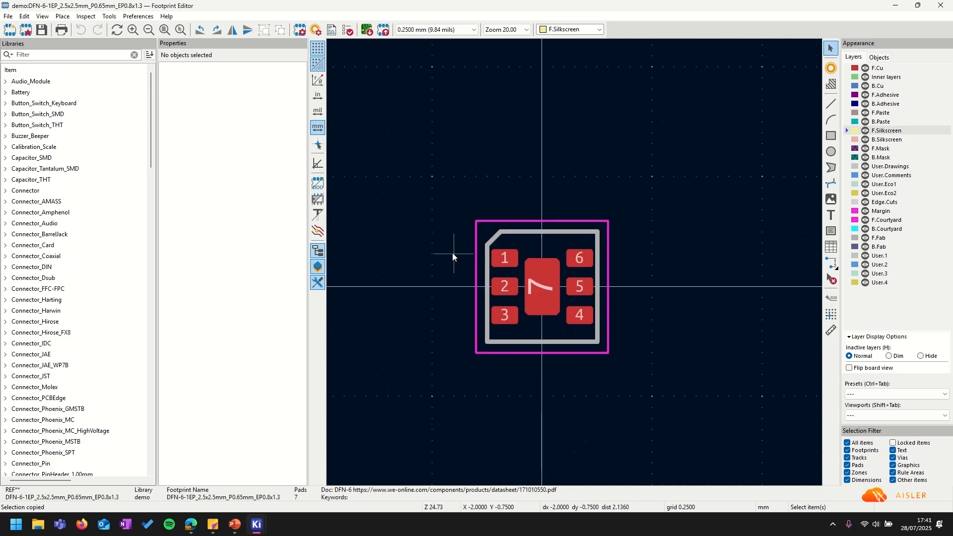
pyautogui.hotkey('ctrl', 'v')
pyautogui.scroll(3, 467, 264)
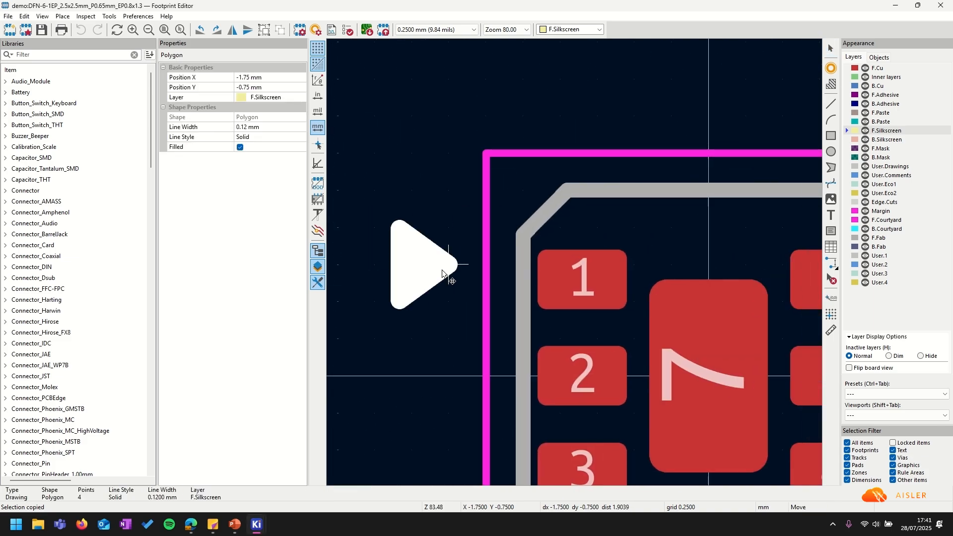
pyautogui.click(480, 270)
pyautogui.click(448, 29)
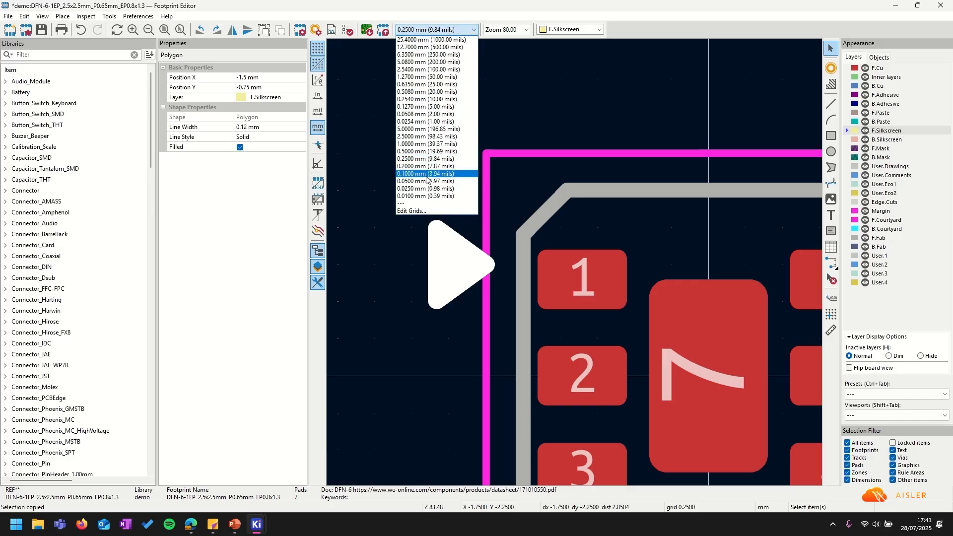
pyautogui.click(433, 175)
pyautogui.scroll(3, 436, 298)
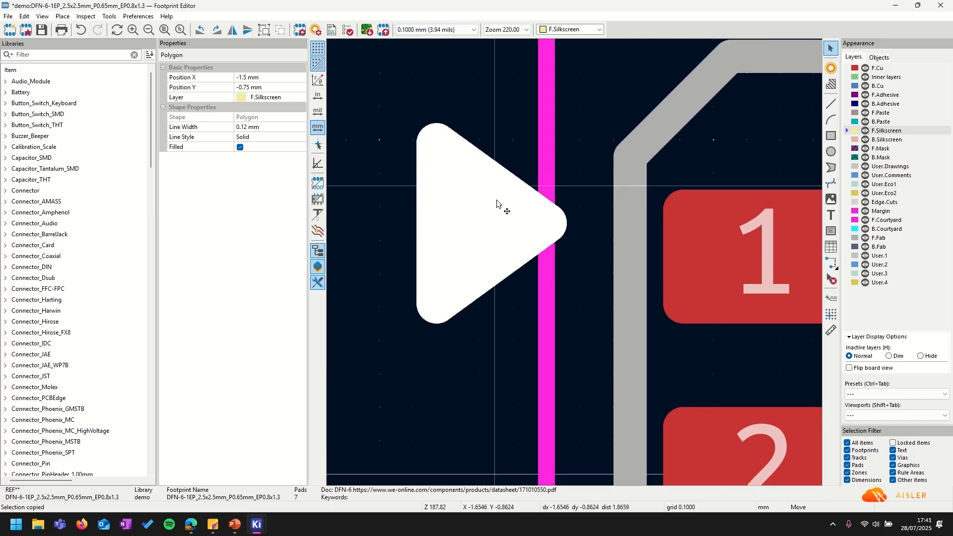
pyautogui.click(501, 224)
# Measure from pad 1's edge and nudge the triangle slightly down into position.
pyautogui.hotkey('ctrl', 'shift', 'm')
pyautogui.click(663, 256)
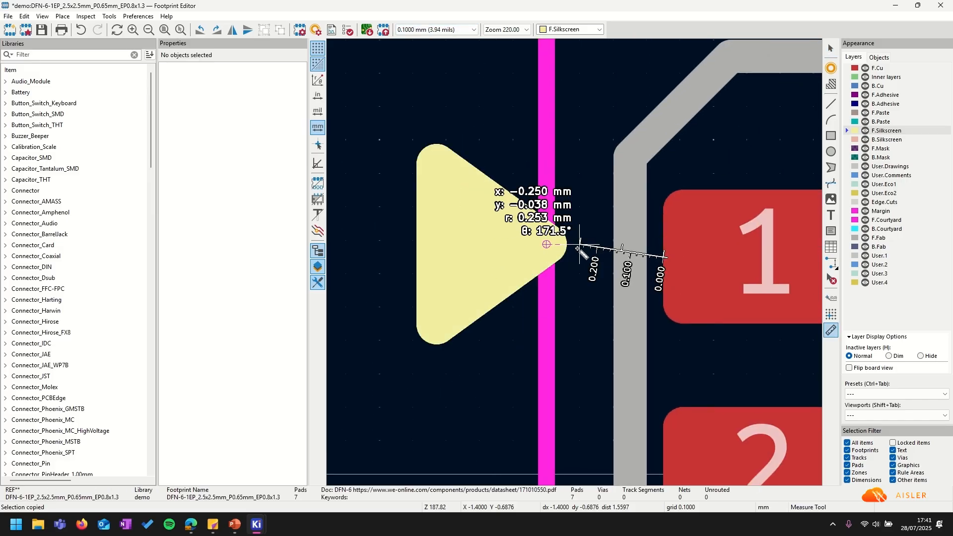
pyautogui.press('Escape')
pyautogui.press('Escape')
pyautogui.moveTo(480, 214); pyautogui.dragTo(482, 225)
pyautogui.click(652, 250)
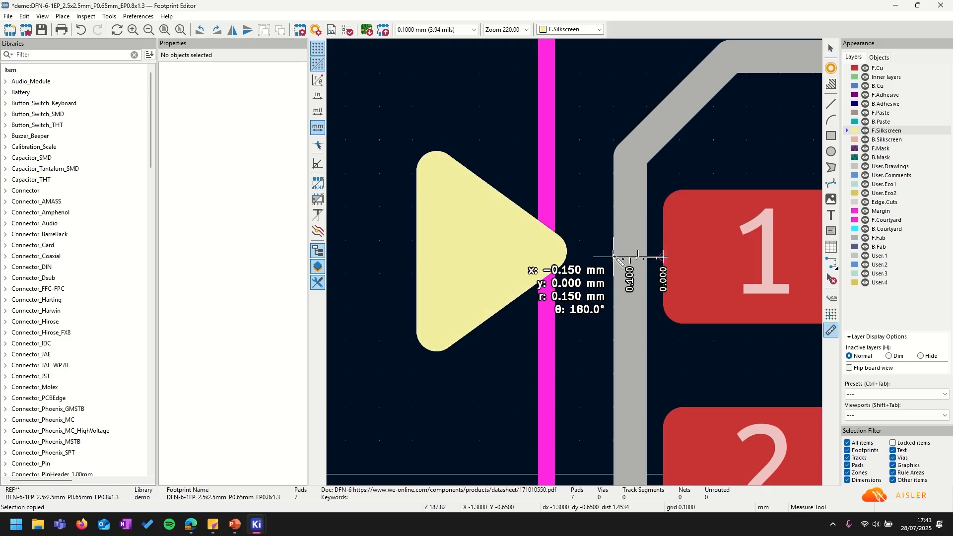
pyautogui.press('Escape')
pyautogui.scroll(-7, 574, 253)
pyautogui.scroll(5, 522, 258)
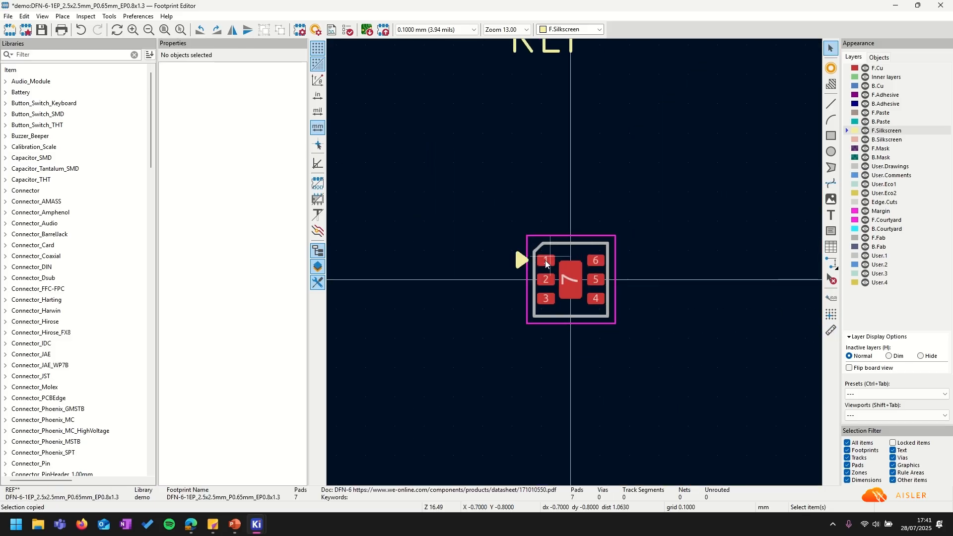
pyautogui.click(486, 193)
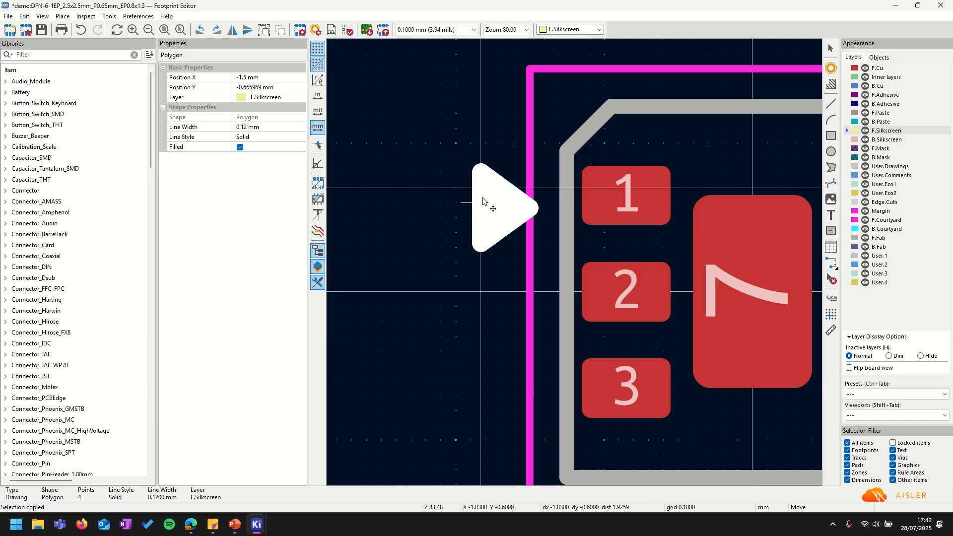
pyautogui.press('Escape')
pyautogui.scroll(-7, 482, 195)
pyautogui.scroll(5, 578, 263)
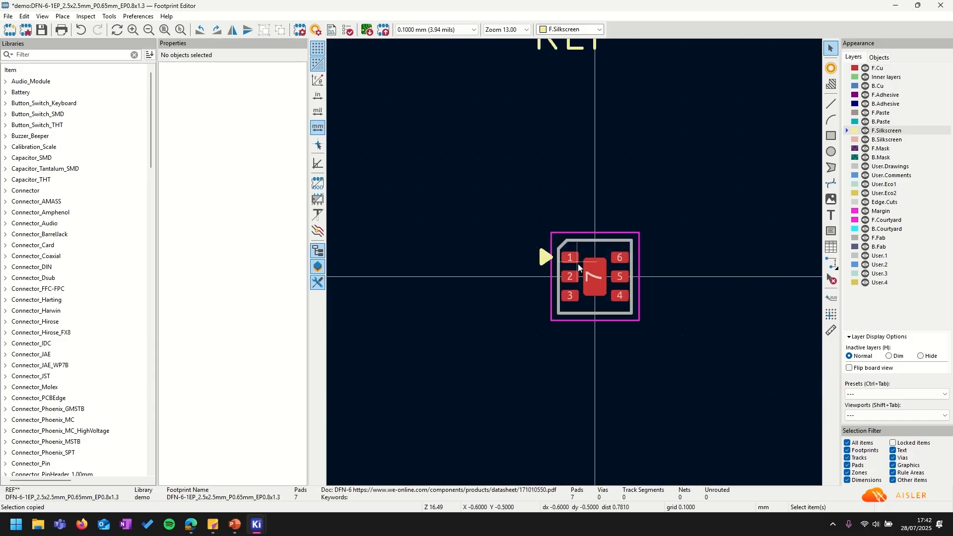
# Save the footprint and open it in the 3D Viewer.
pyautogui.click(43, 30)
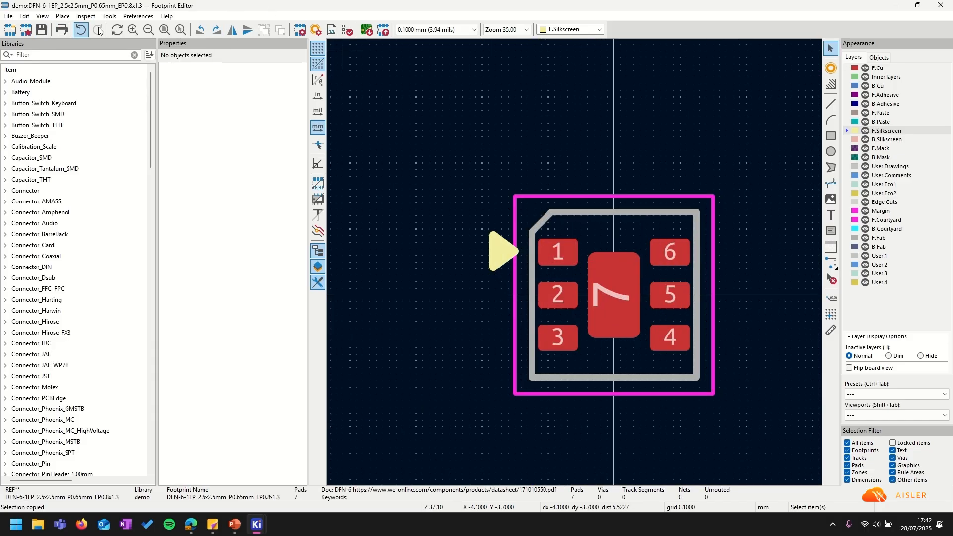
pyautogui.click(42, 16)
pyautogui.click(64, 61)
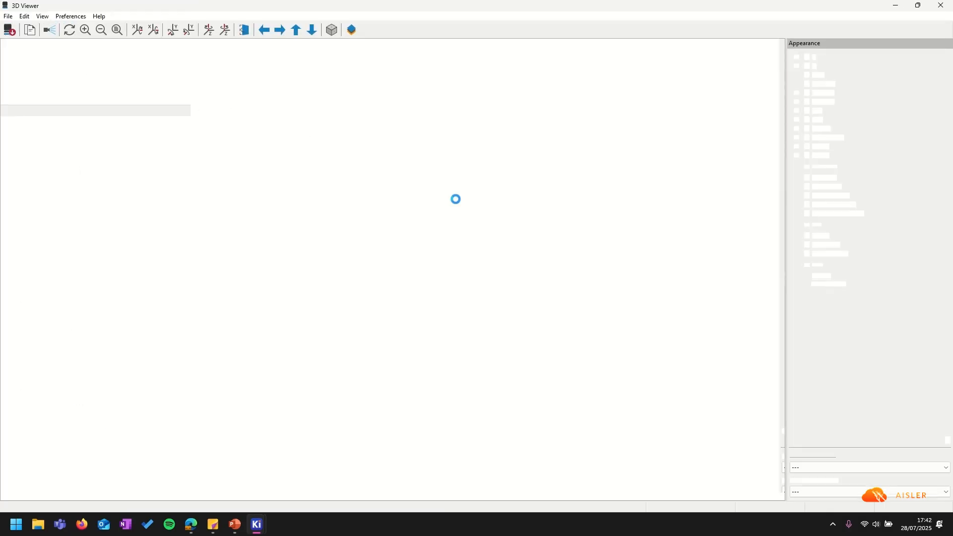